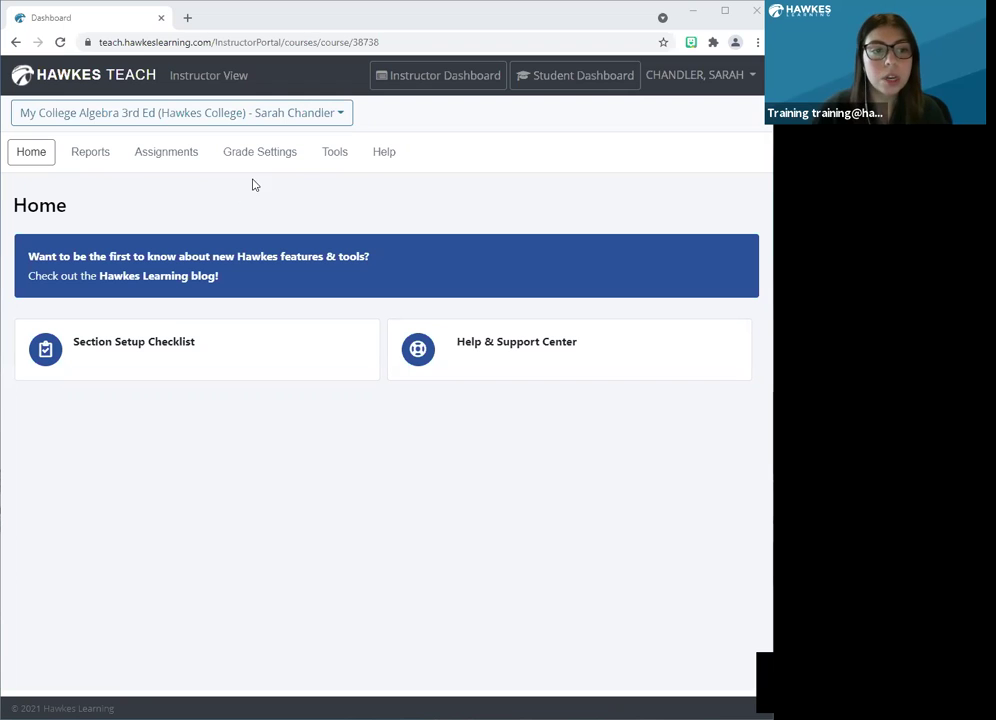
Step: Display the All Student Scores report for Section 1 with all students and assignment types
{"action": "left_click", "coordinate": [92, 155]}
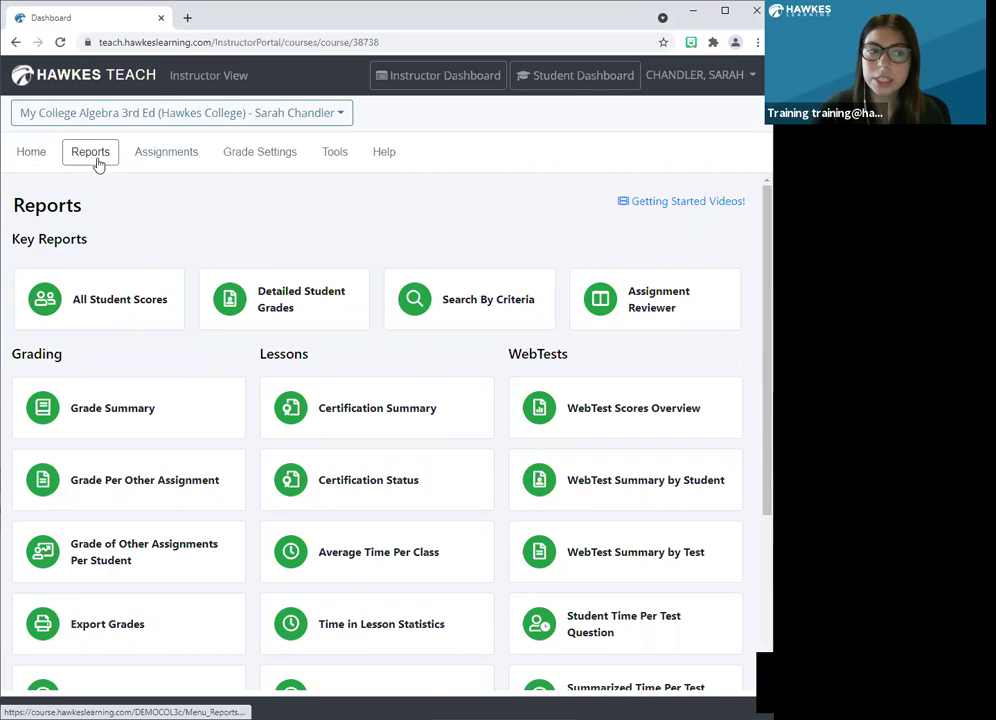
{"action": "left_click", "coordinate": [107, 315]}
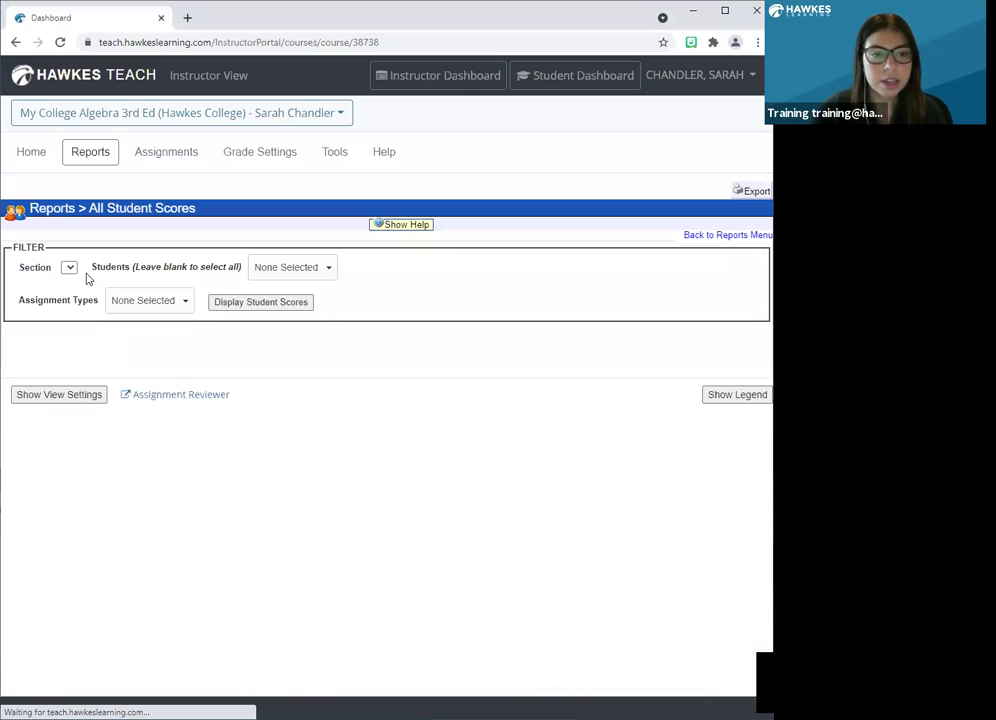
{"action": "left_click", "coordinate": [42, 268]}
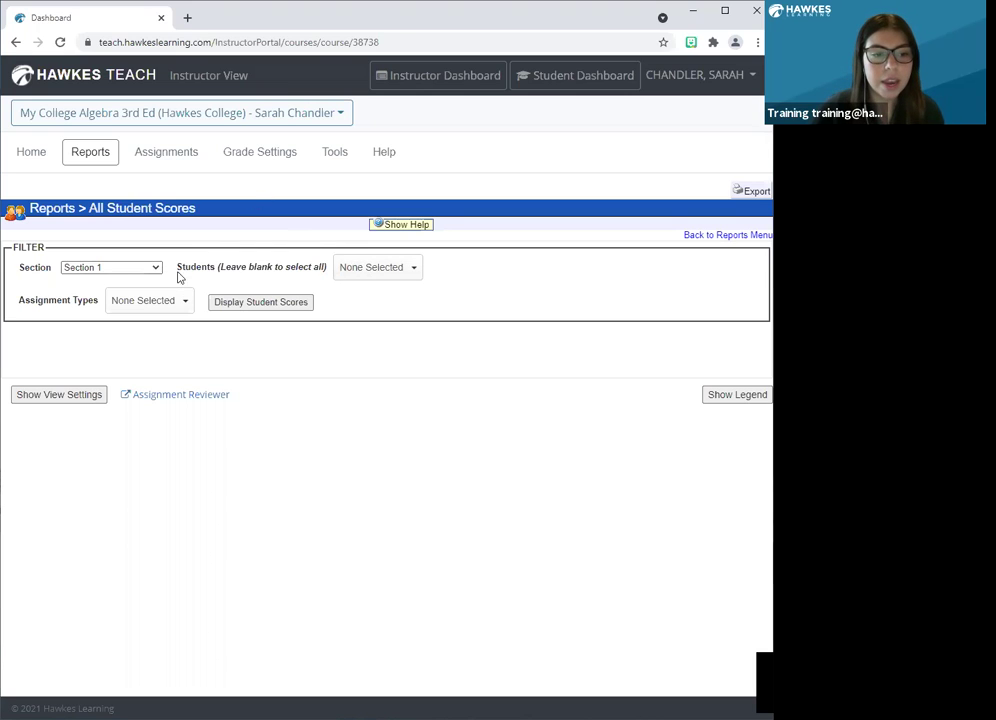
{"action": "left_click", "coordinate": [253, 303]}
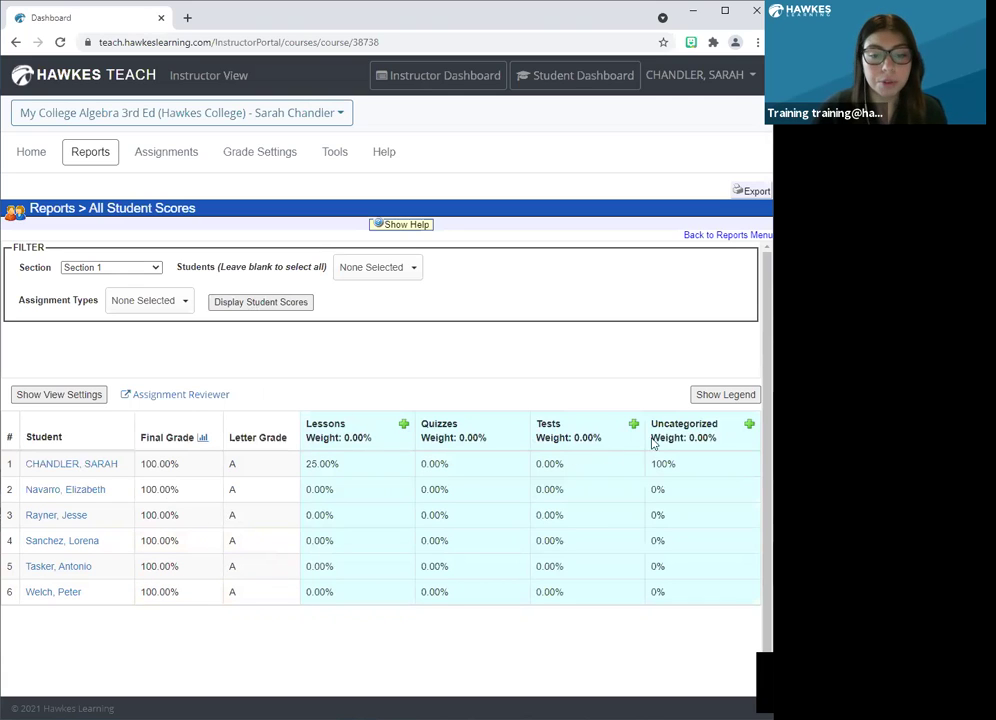
Step: Expand the lesson scores, view the due date editor for the first student's lesson 1.1, and cancel it
{"action": "left_click", "coordinate": [403, 428]}
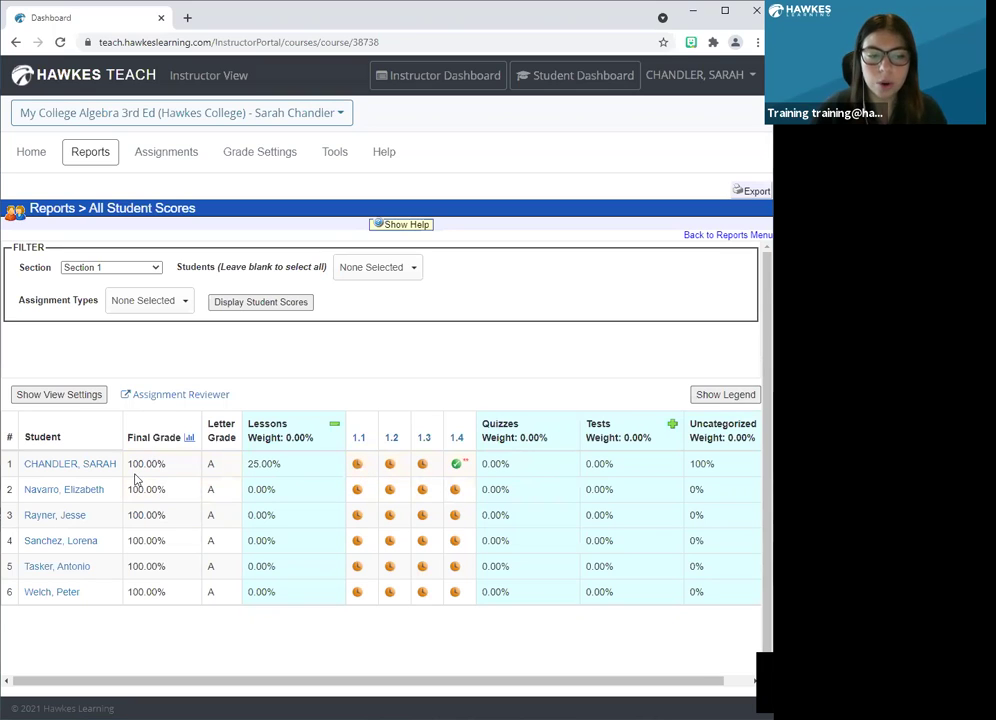
{"action": "left_click", "coordinate": [357, 465]}
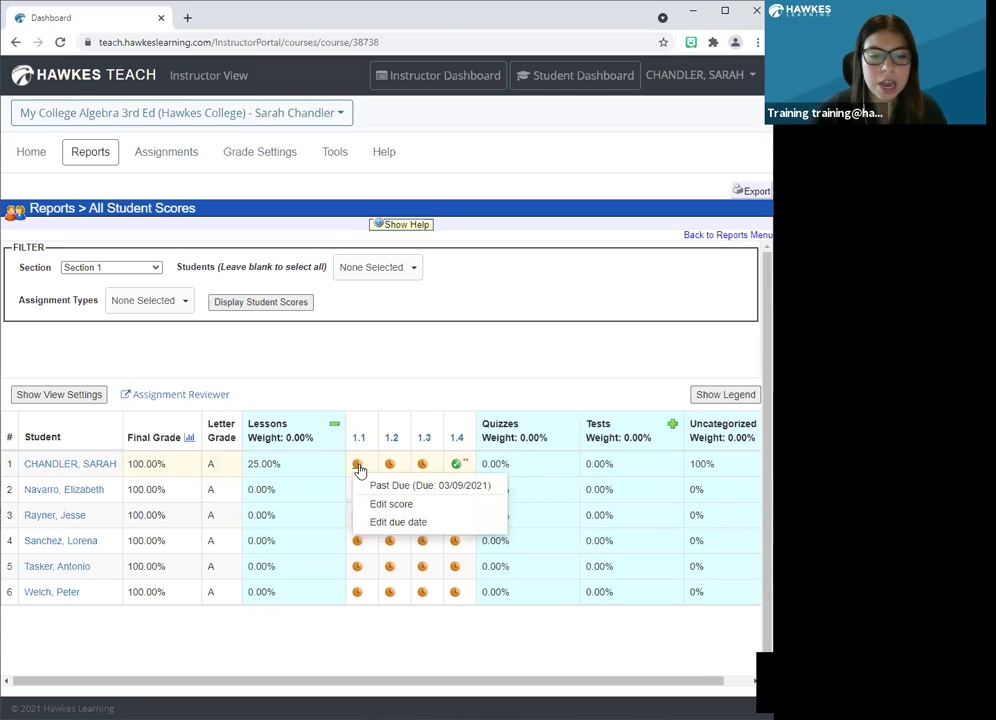
{"action": "left_click", "coordinate": [420, 524]}
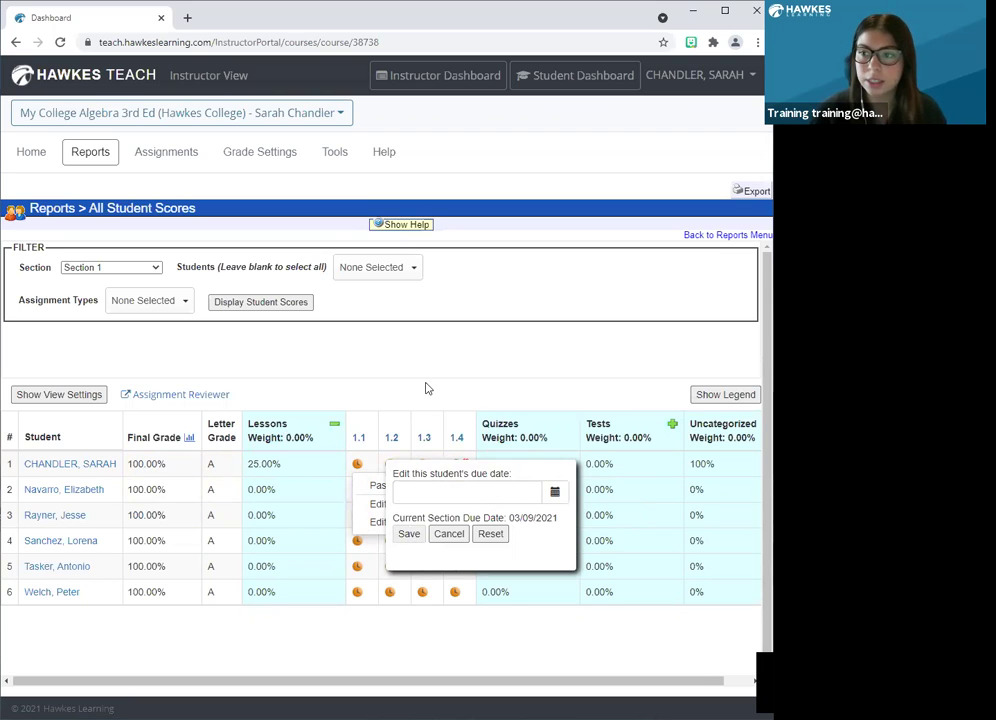
{"action": "left_click", "coordinate": [452, 535]}
{"action": "left_click", "coordinate": [334, 424]}
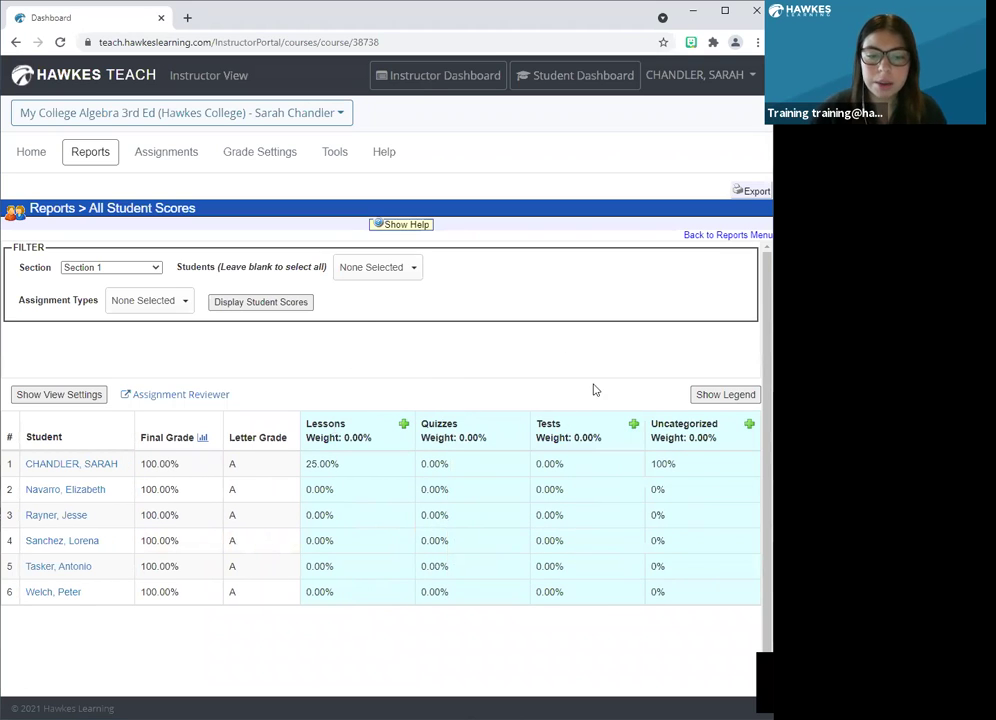
Step: Expand the test scores and open the first student's individual WebTest settings from their Test1 entry
{"action": "left_click", "coordinate": [634, 426]}
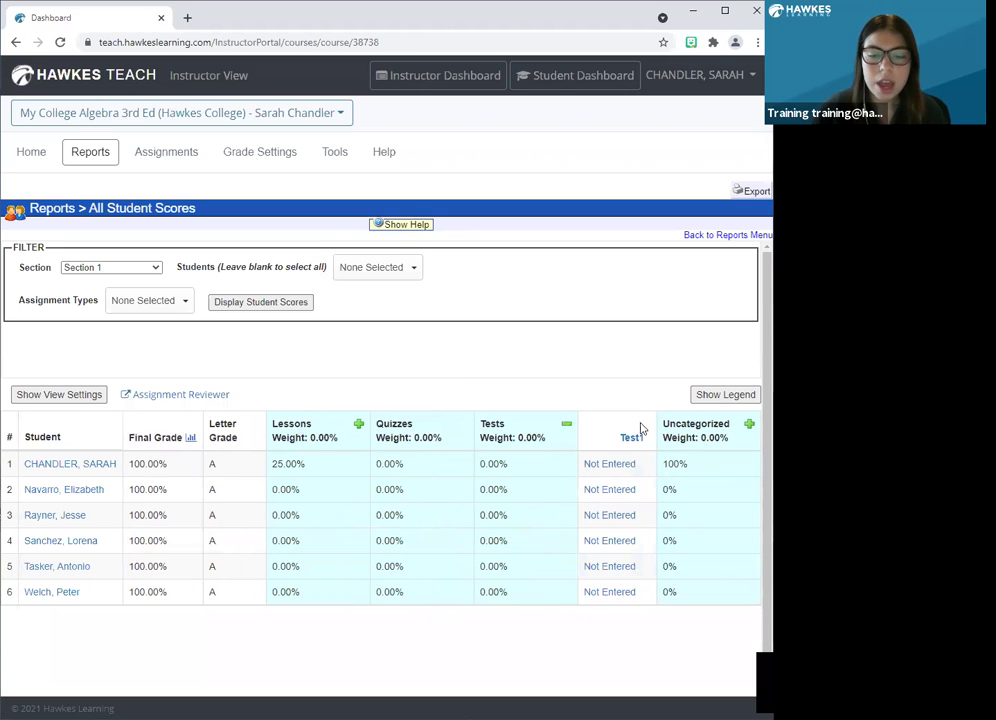
{"action": "left_click", "coordinate": [606, 467]}
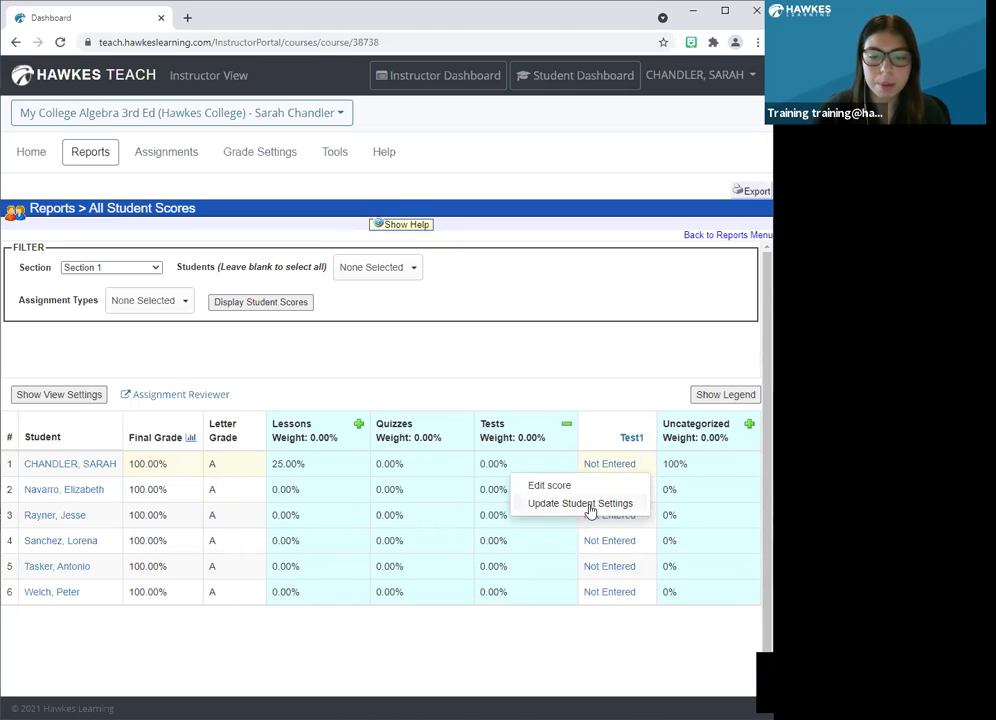
{"action": "left_click", "coordinate": [598, 505]}
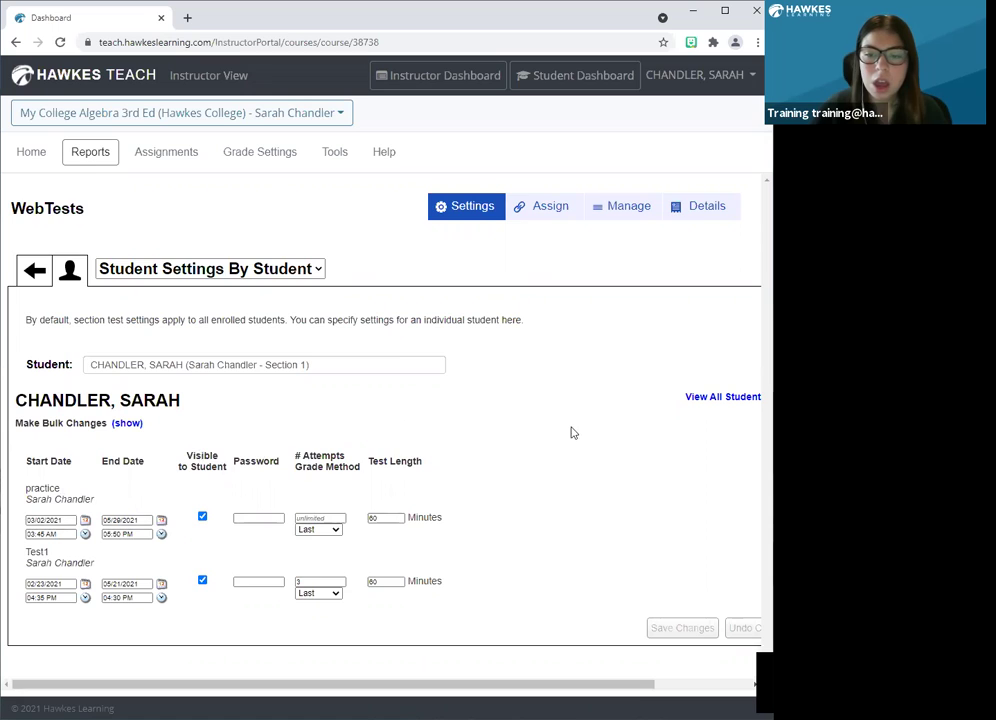
Step: Open the lesson due dates for Section 1 and view the due date calendar of lesson 1.4 Properties of Radicals
{"action": "left_click", "coordinate": [91, 155]}
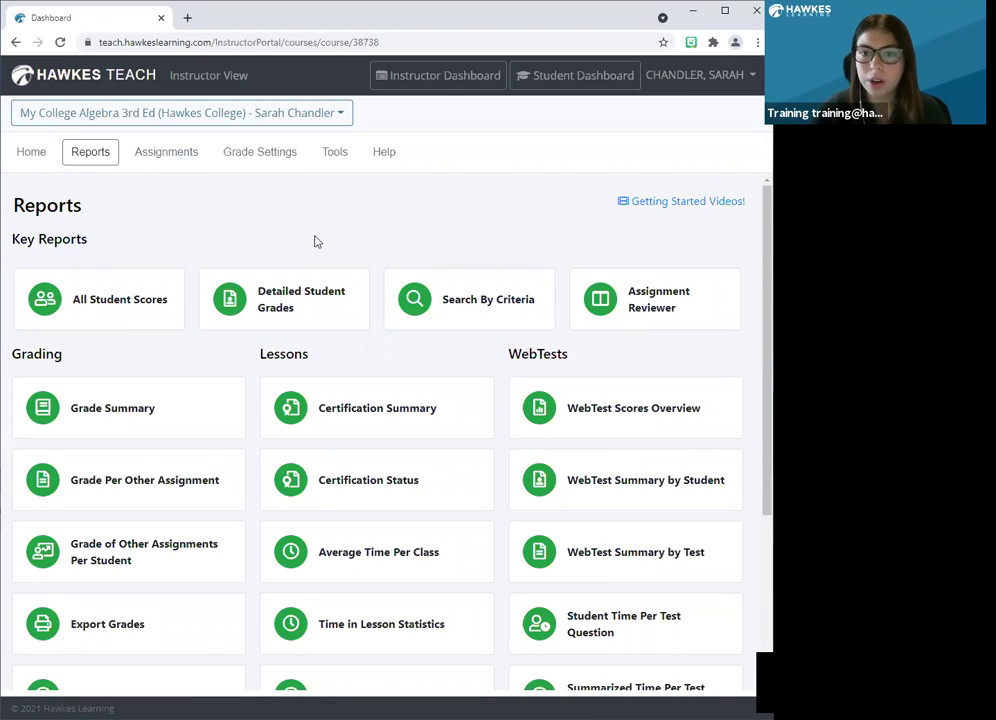
{"action": "left_click", "coordinate": [178, 160]}
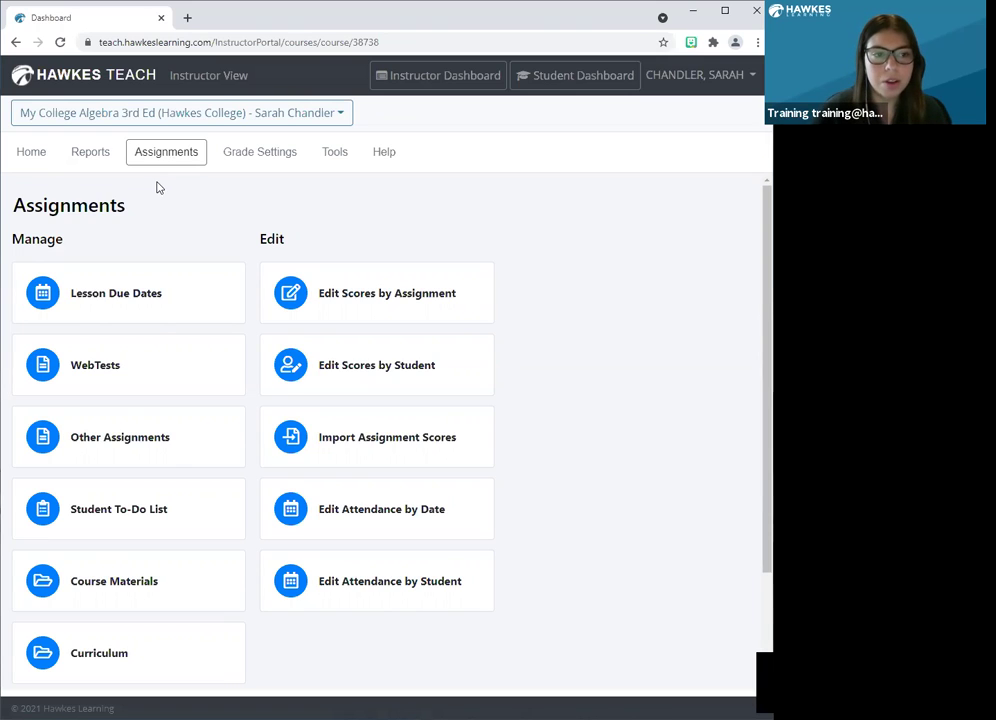
{"action": "left_click", "coordinate": [156, 313]}
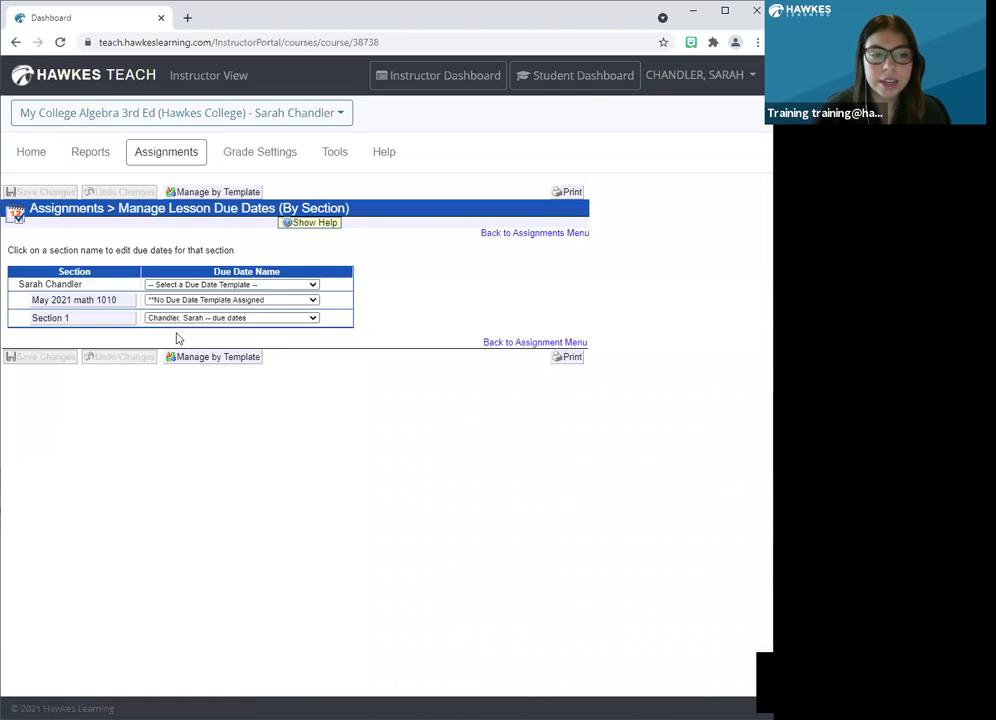
{"action": "left_click", "coordinate": [55, 319]}
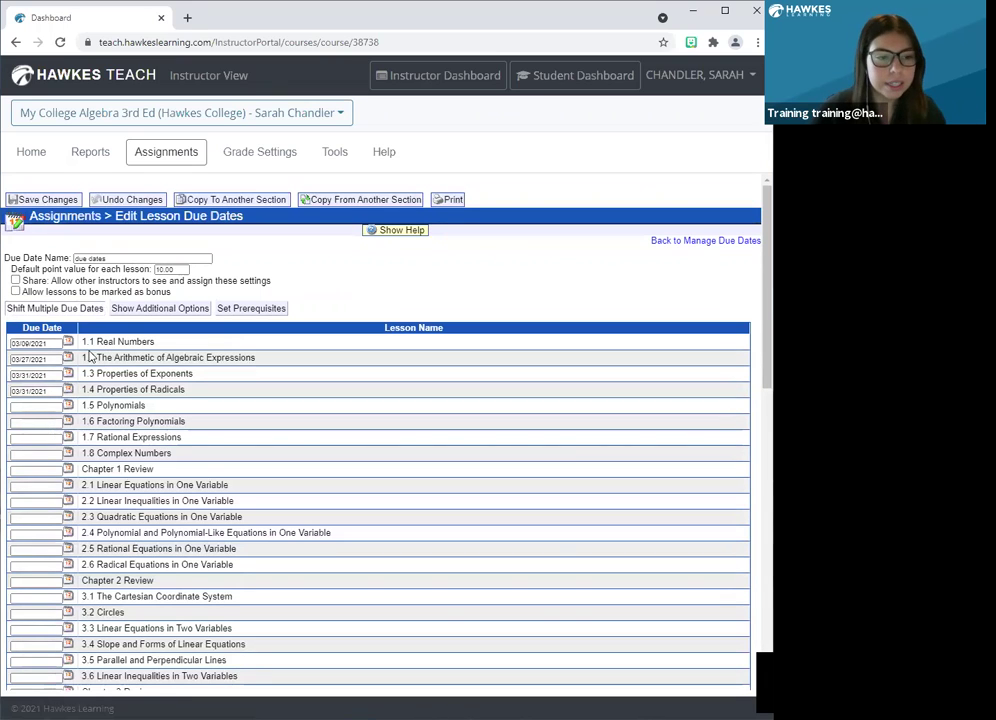
{"action": "left_click", "coordinate": [69, 393]}
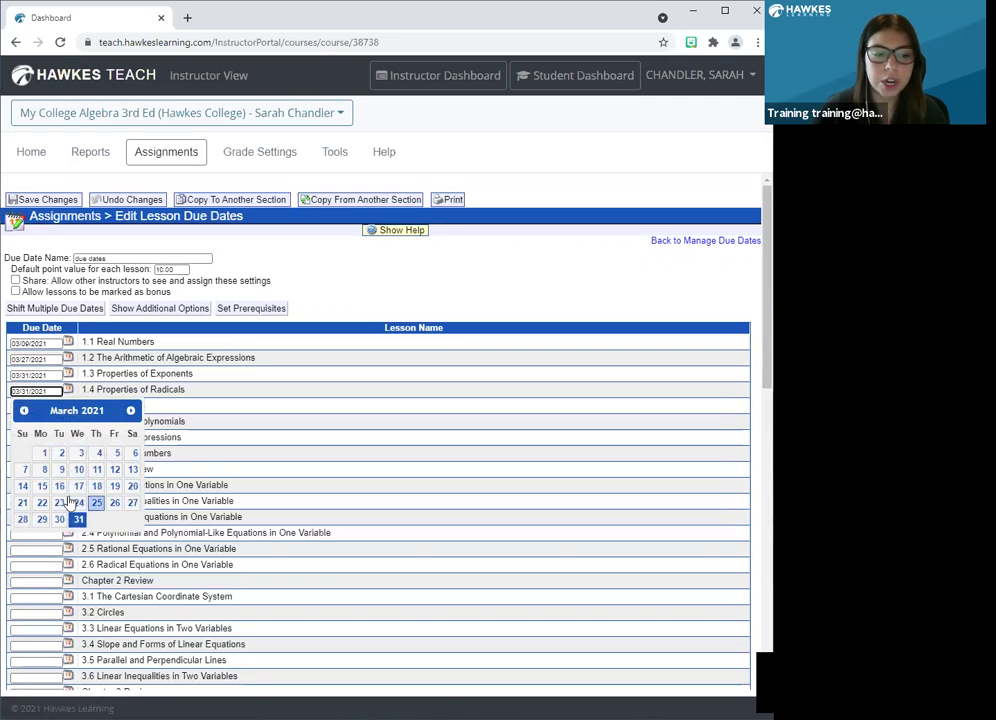
{"action": "left_click", "coordinate": [241, 412]}
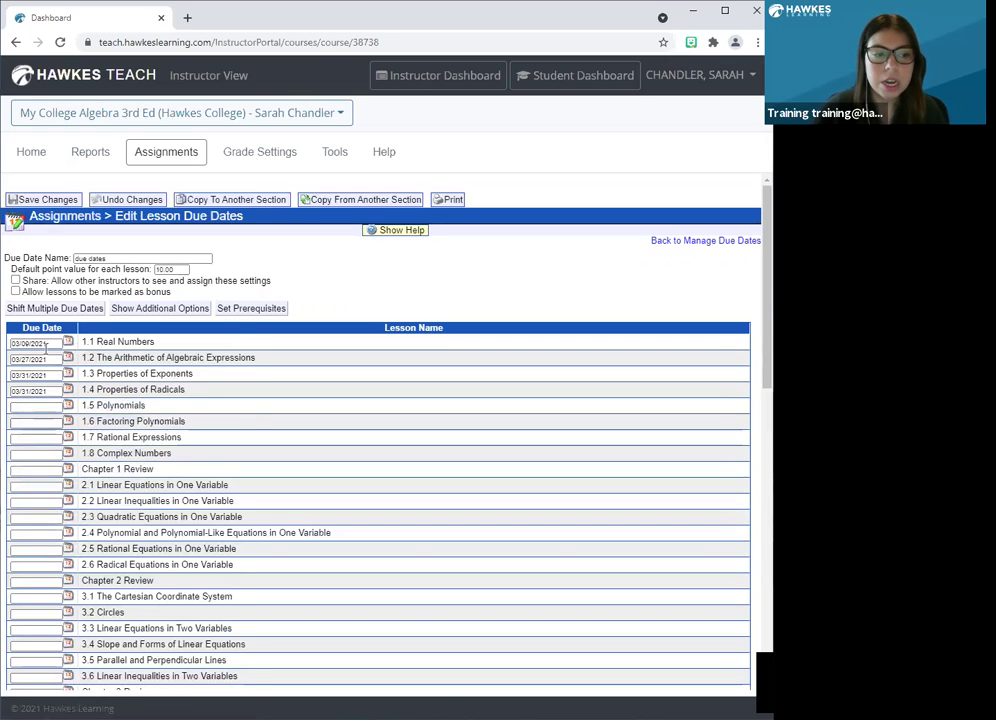
Step: Open the General Settings of the WebTest Test1 from the assignments area
{"action": "left_click", "coordinate": [147, 160]}
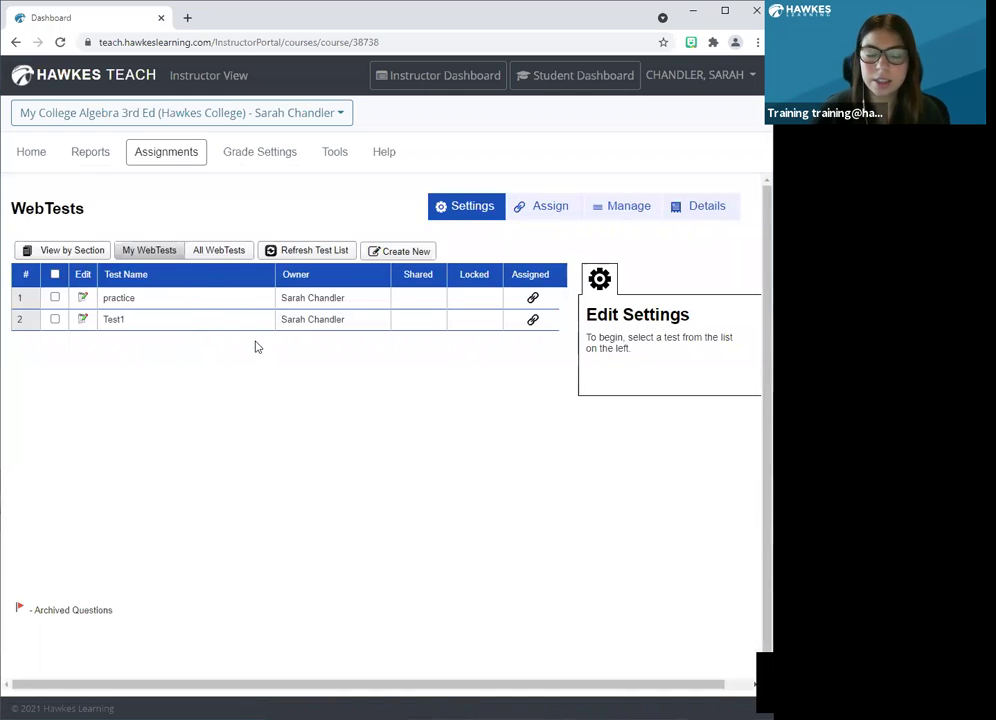
{"action": "left_click", "coordinate": [55, 320]}
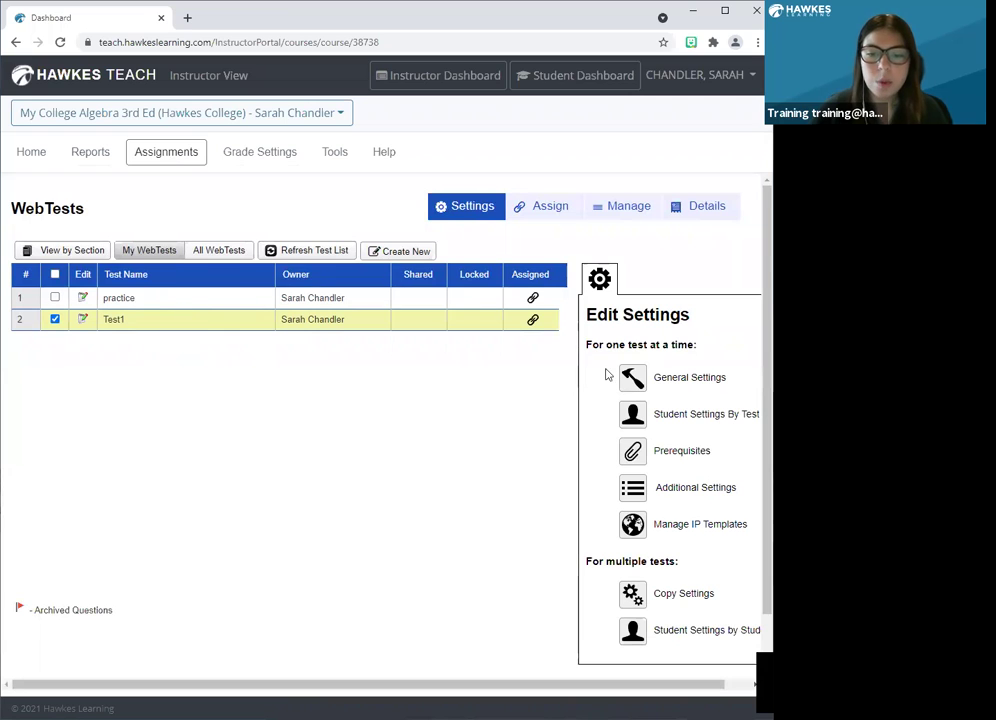
{"action": "left_click", "coordinate": [681, 382]}
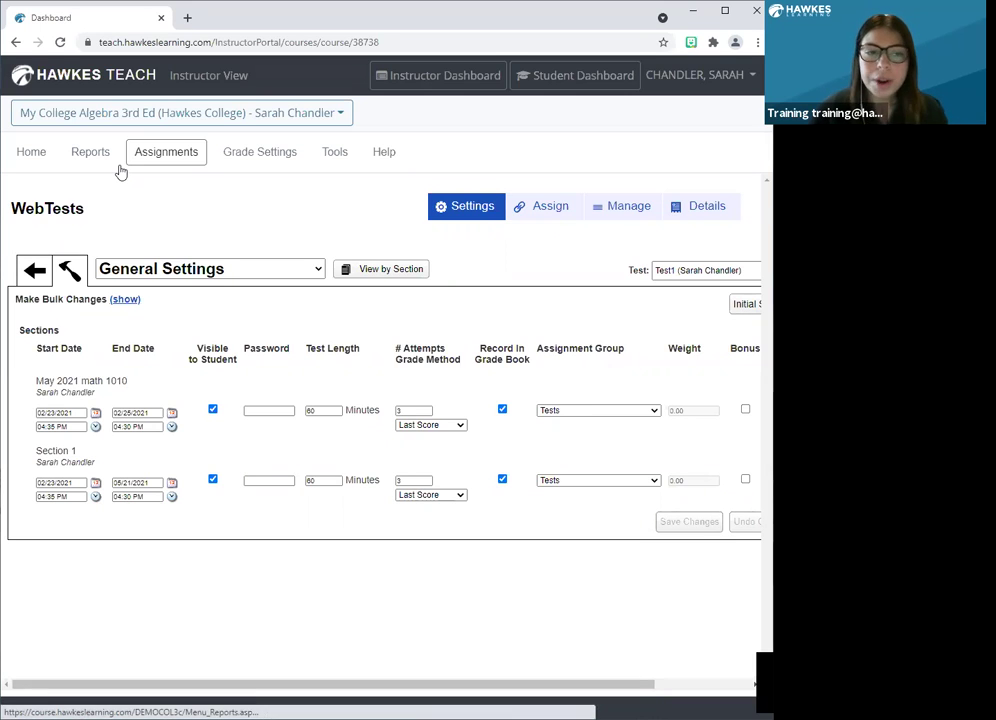
Step: Open the Export Grades page from the grading reports
{"action": "left_click", "coordinate": [93, 152]}
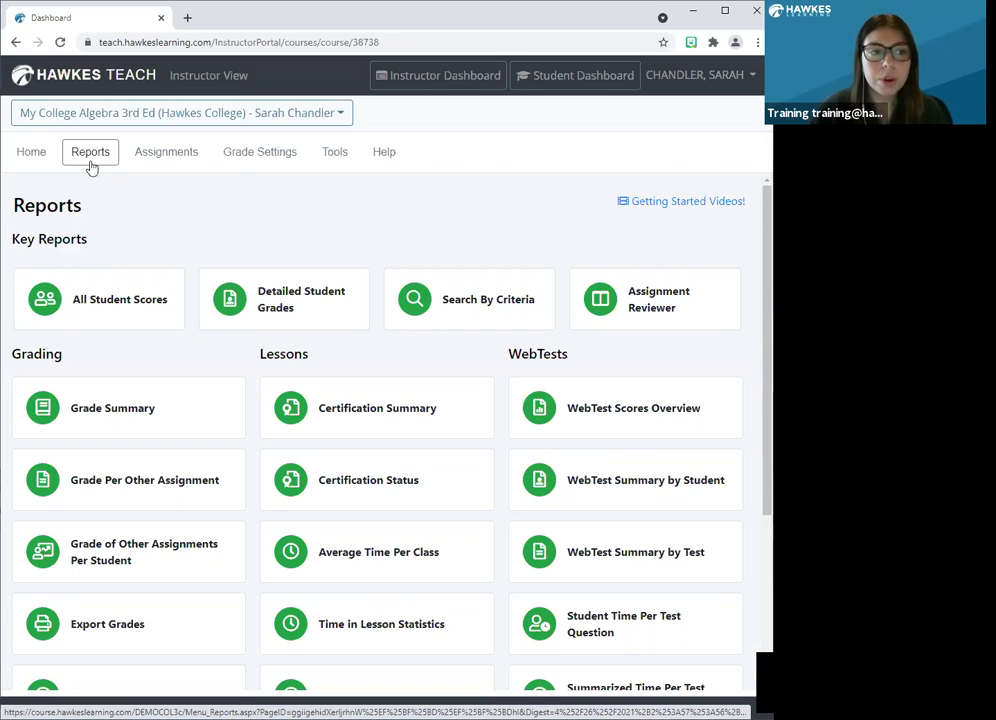
{"action": "scroll", "coordinate": [231, 225], "scroll_direction": "down", "scroll_amount": 2}
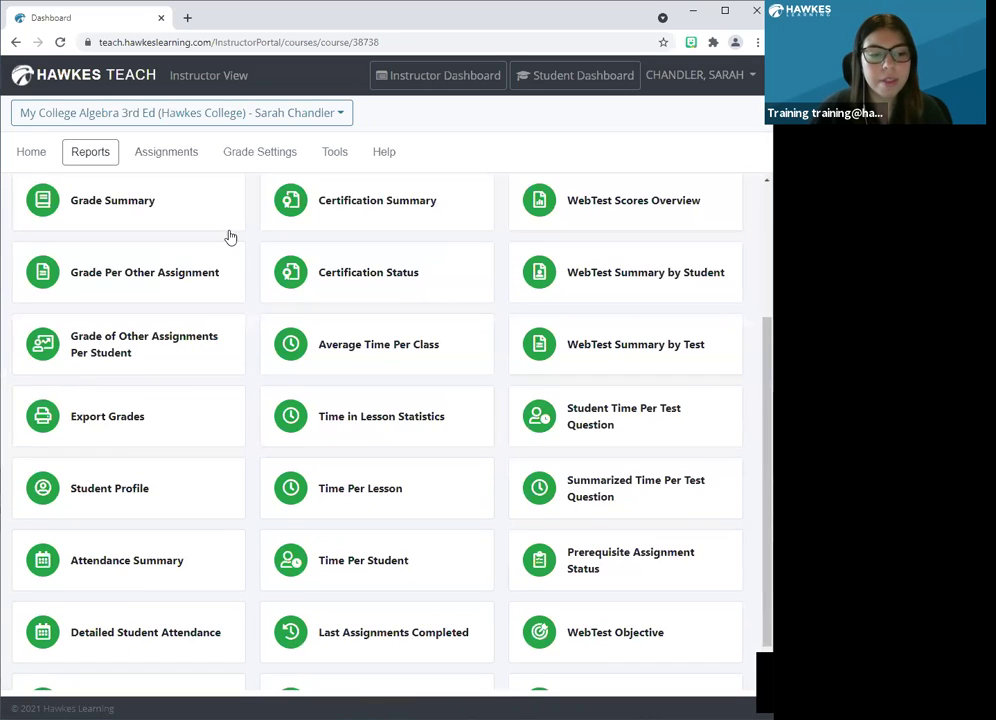
{"action": "left_click", "coordinate": [124, 431]}
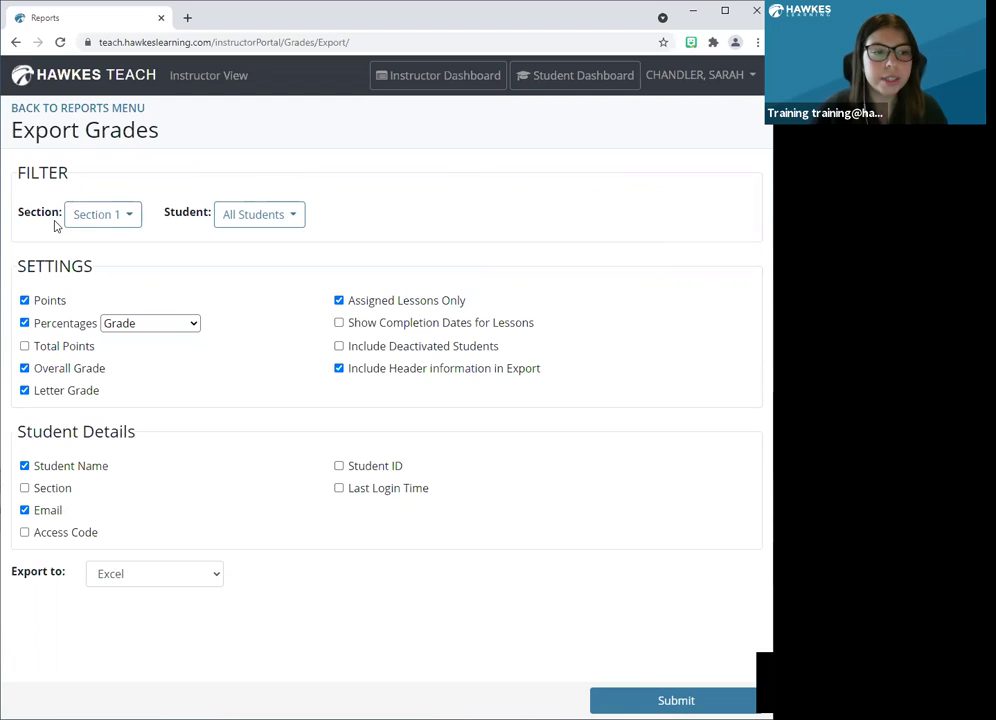
Step: Review the section, student and export format choices for the grade export, and return to the reports menu
{"action": "left_click", "coordinate": [136, 220]}
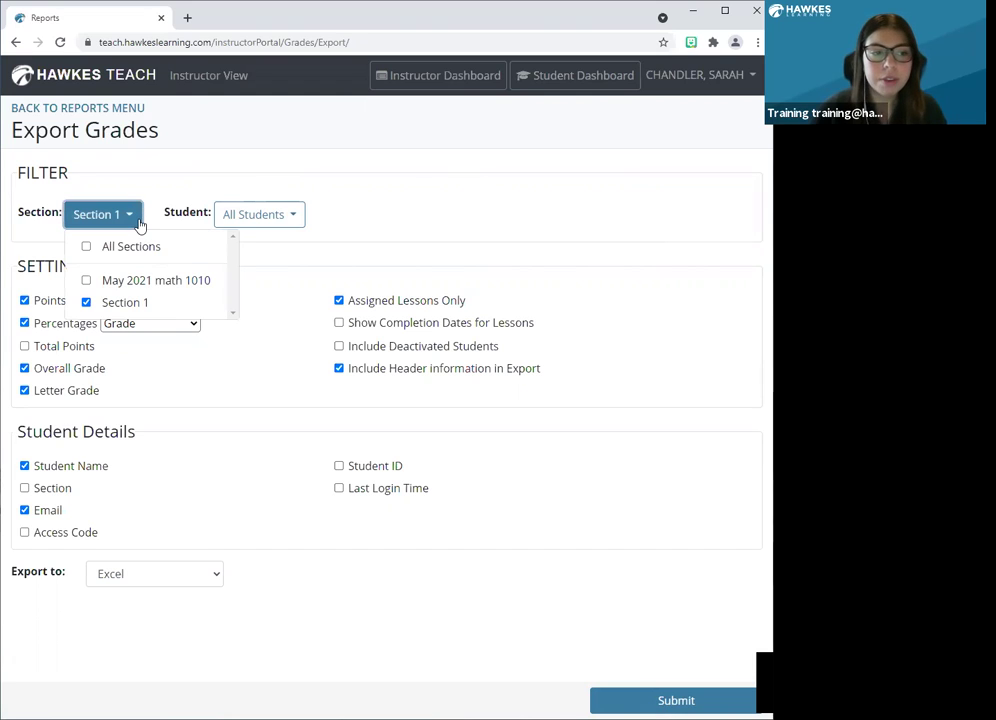
{"action": "left_click", "coordinate": [173, 178]}
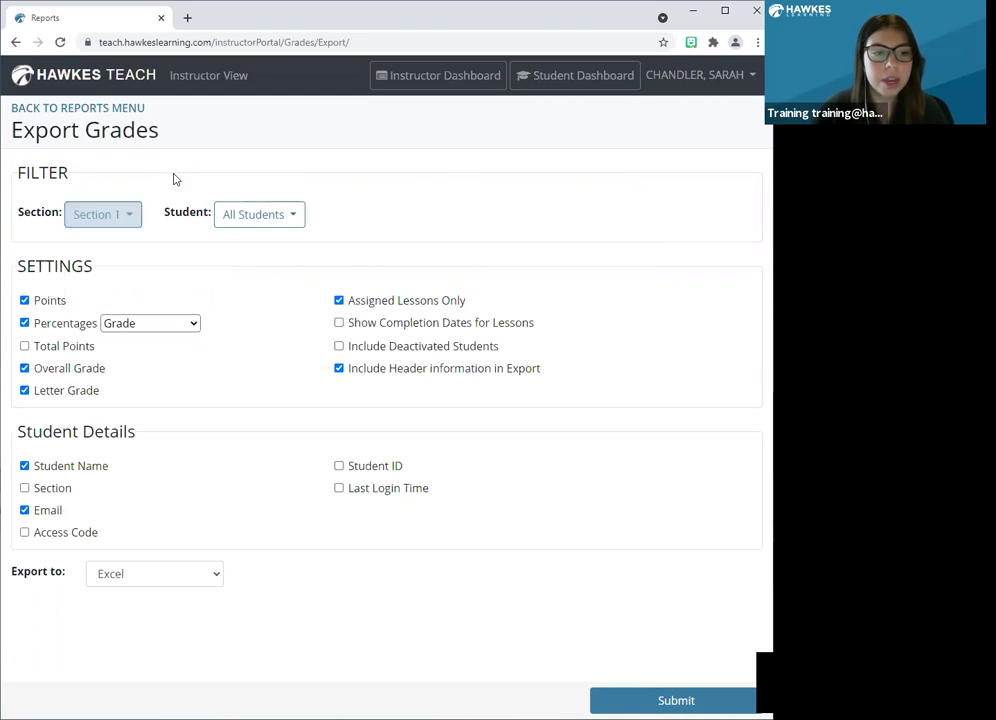
{"action": "left_click", "coordinate": [290, 216]}
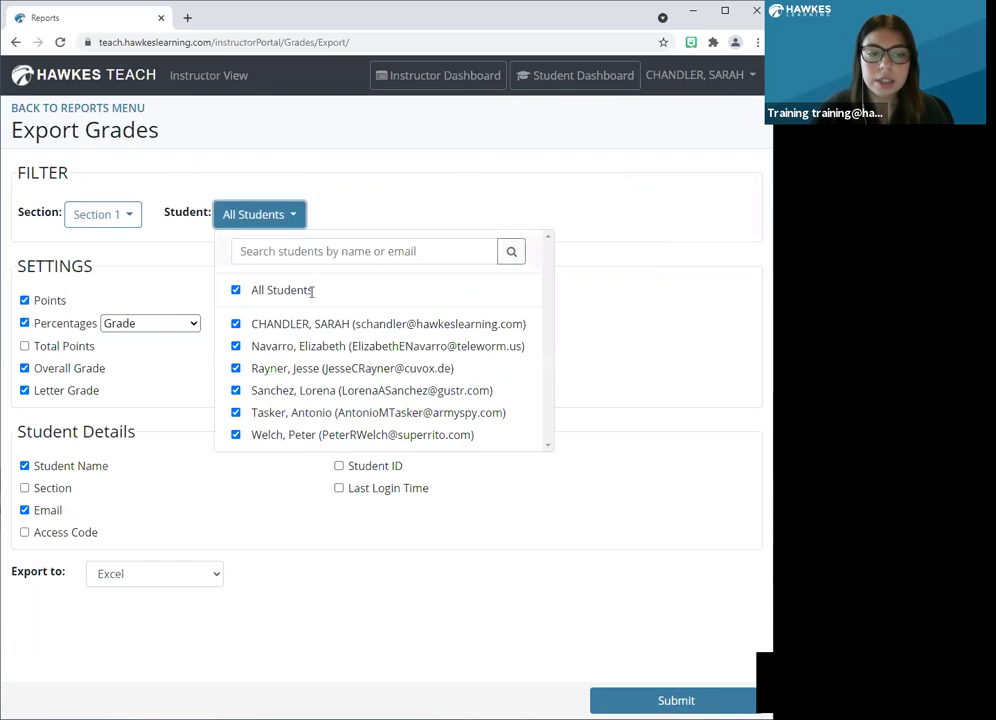
{"action": "left_click", "coordinate": [369, 191]}
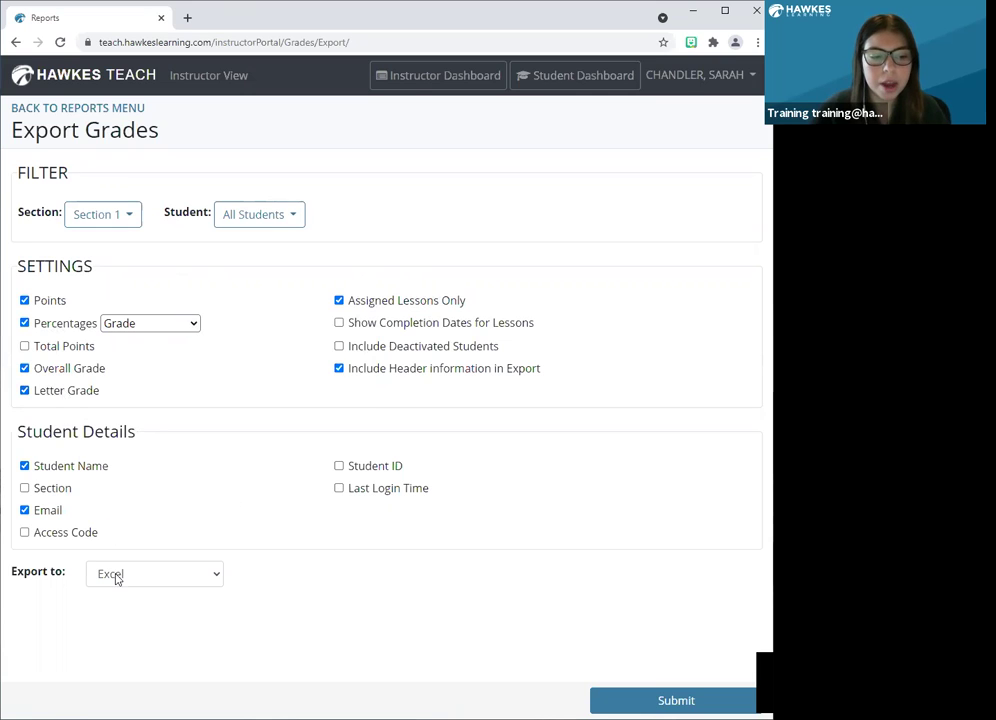
{"action": "left_click", "coordinate": [211, 580]}
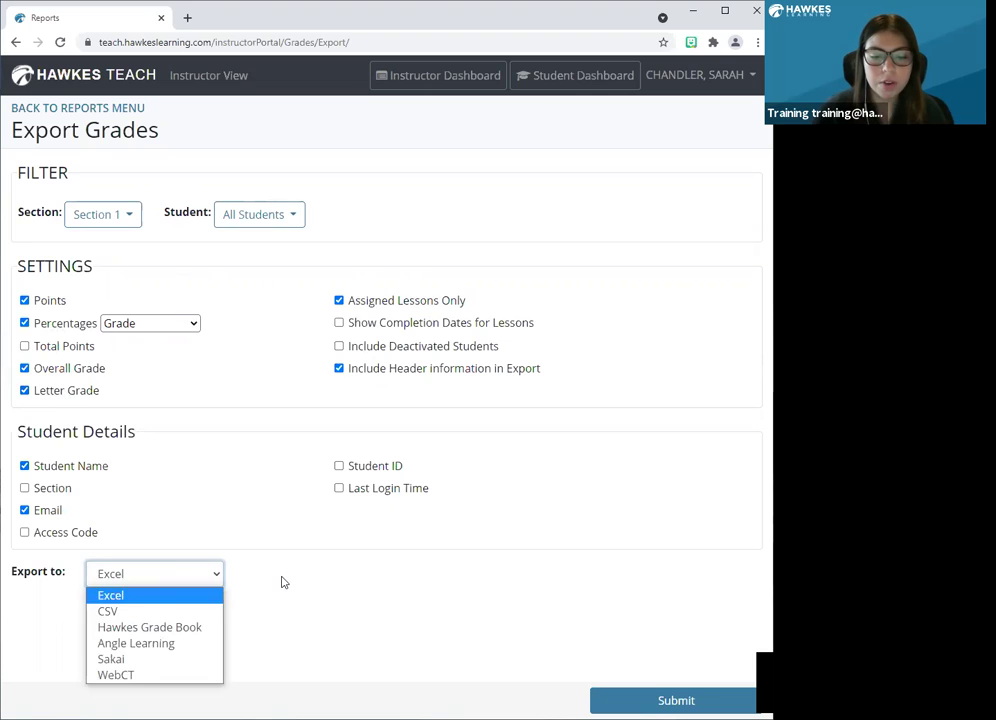
{"action": "left_click", "coordinate": [173, 587]}
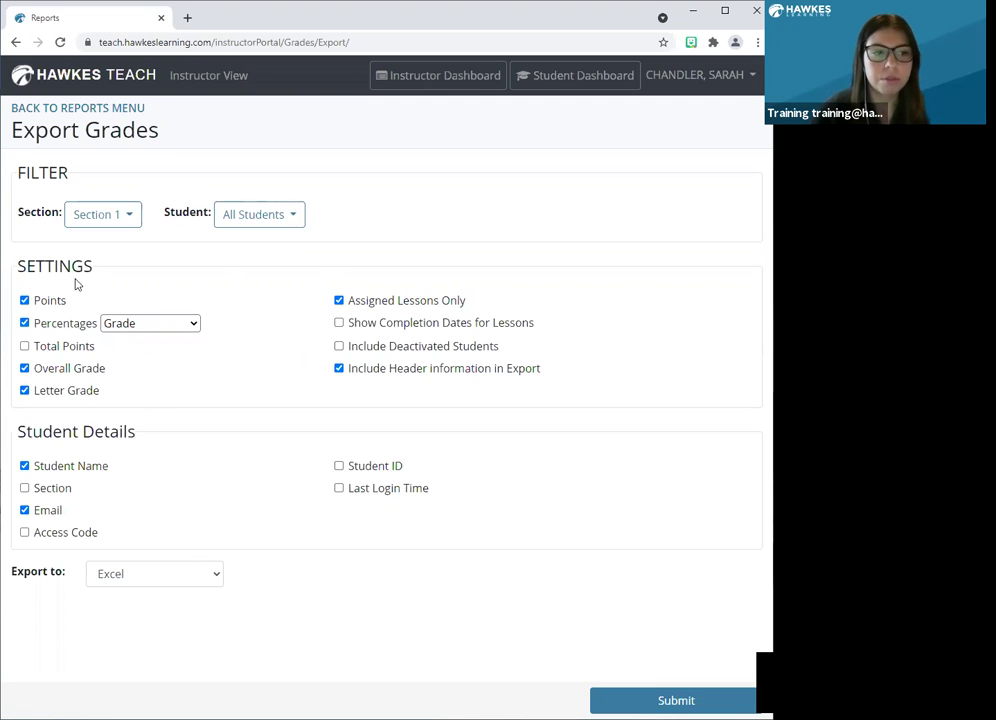
{"action": "left_click", "coordinate": [66, 108]}
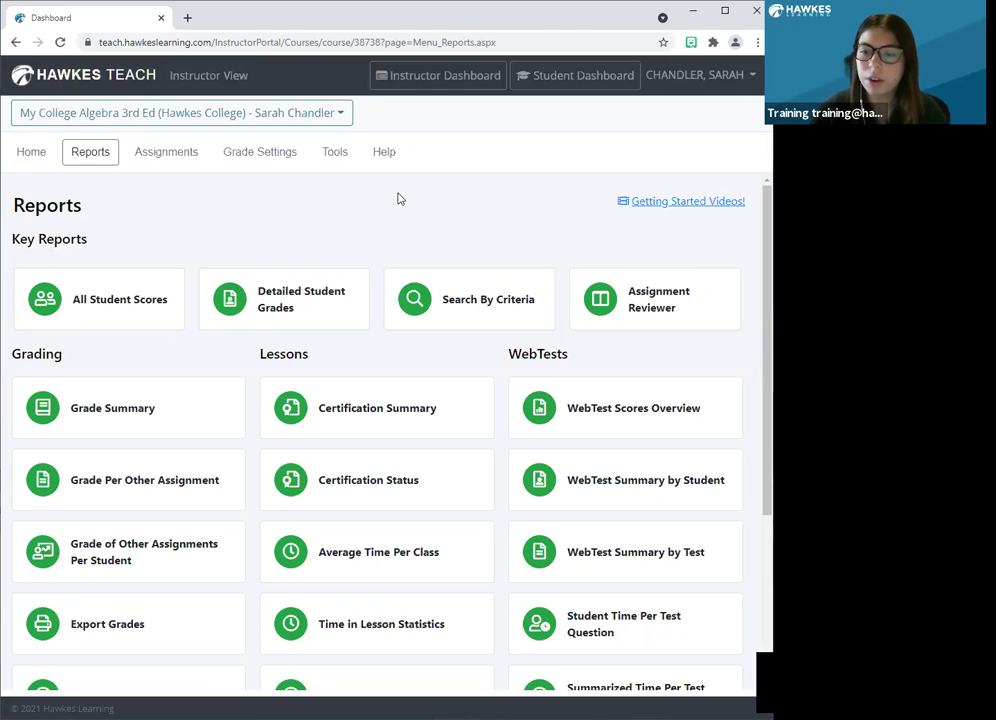
Step: Open Archive Grade Books and enter "Spring 2021" as the archive description
{"action": "left_click", "coordinate": [336, 153]}
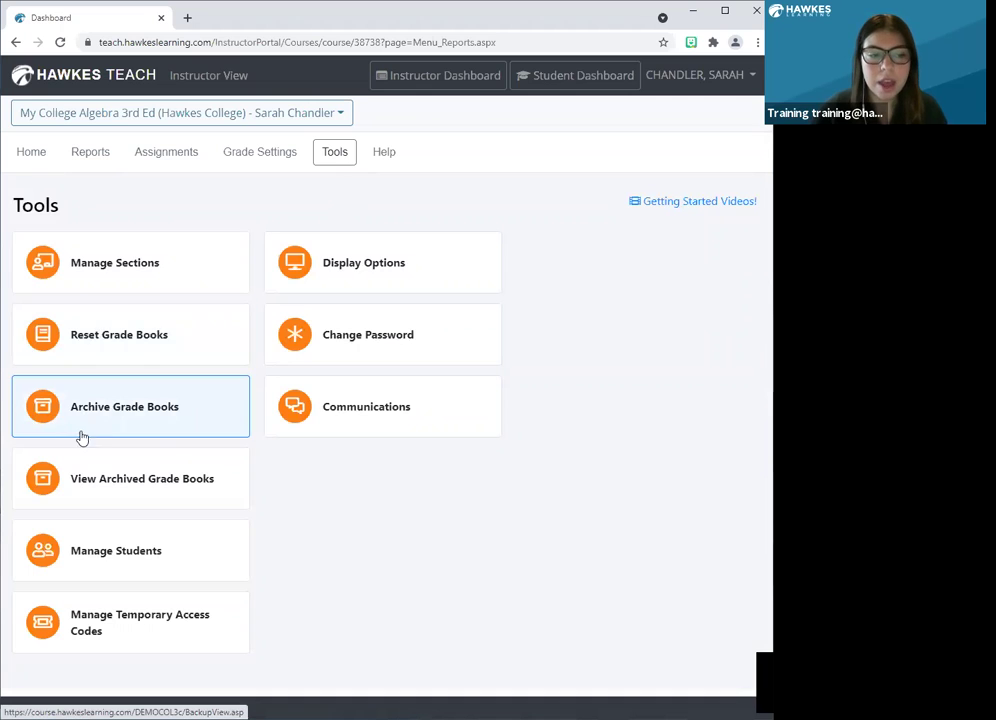
{"action": "left_click", "coordinate": [167, 425]}
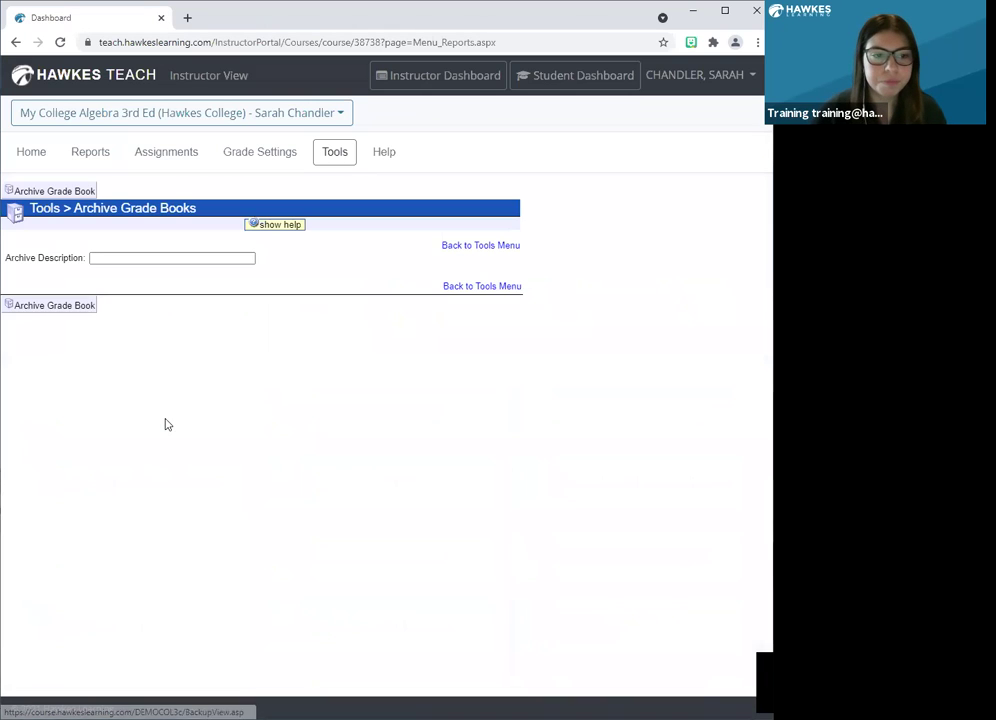
{"action": "left_click", "coordinate": [139, 258]}
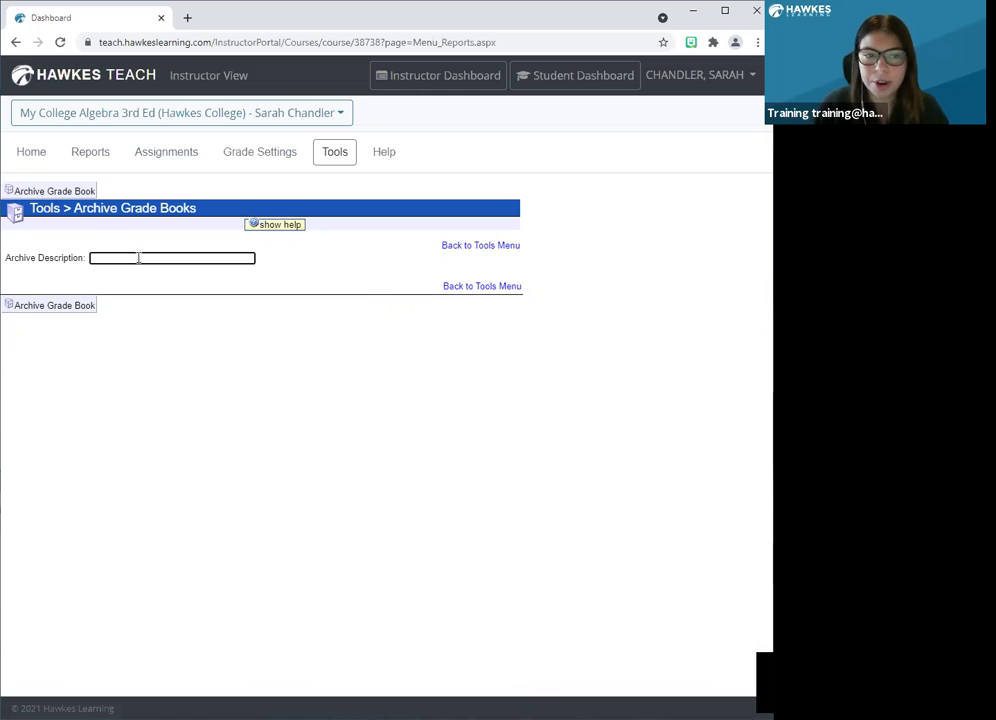
{"action": "type", "text": "Spring"}
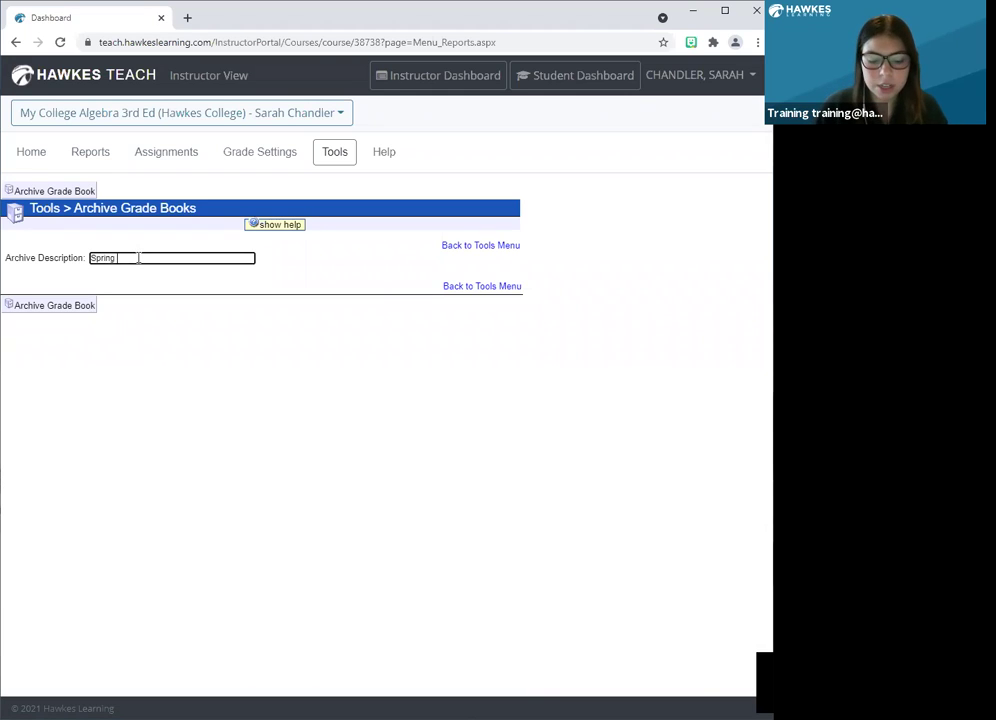
{"action": "type", "text": " 2021"}
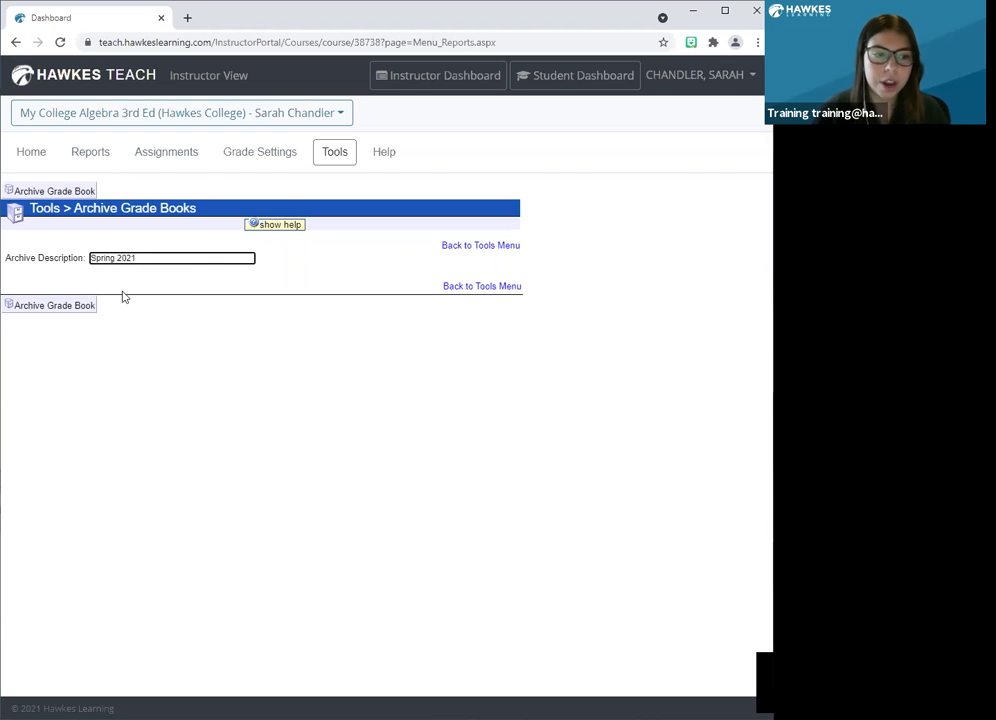
Step: Archive the grade book with the Spring 2021 description and return to the Tools menu
{"action": "left_click", "coordinate": [46, 308]}
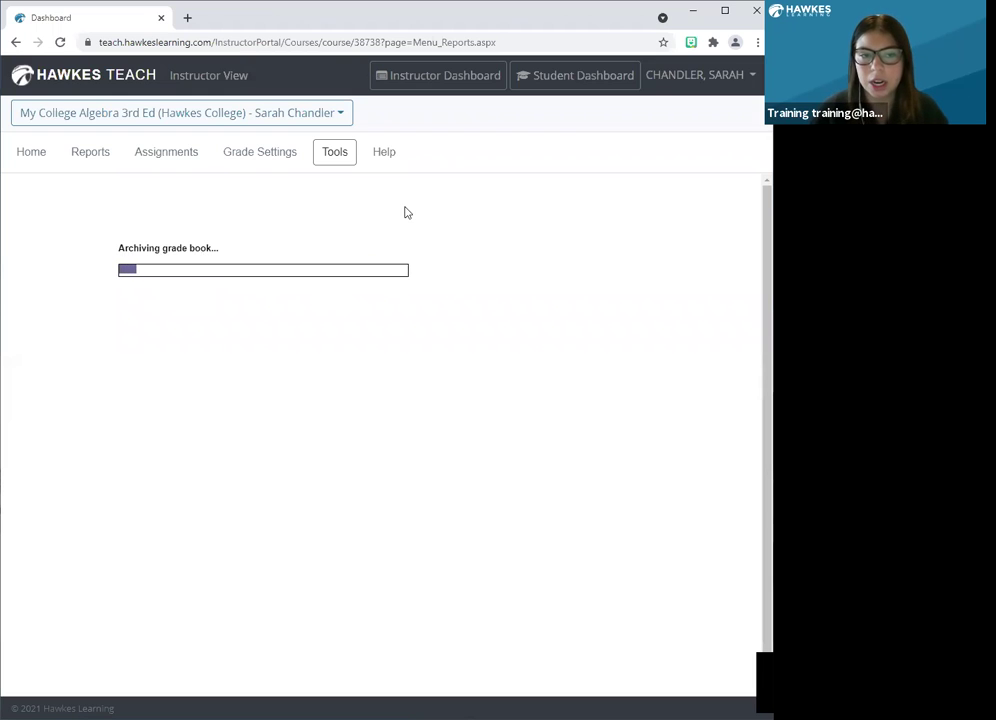
{"action": "left_click", "coordinate": [337, 166]}
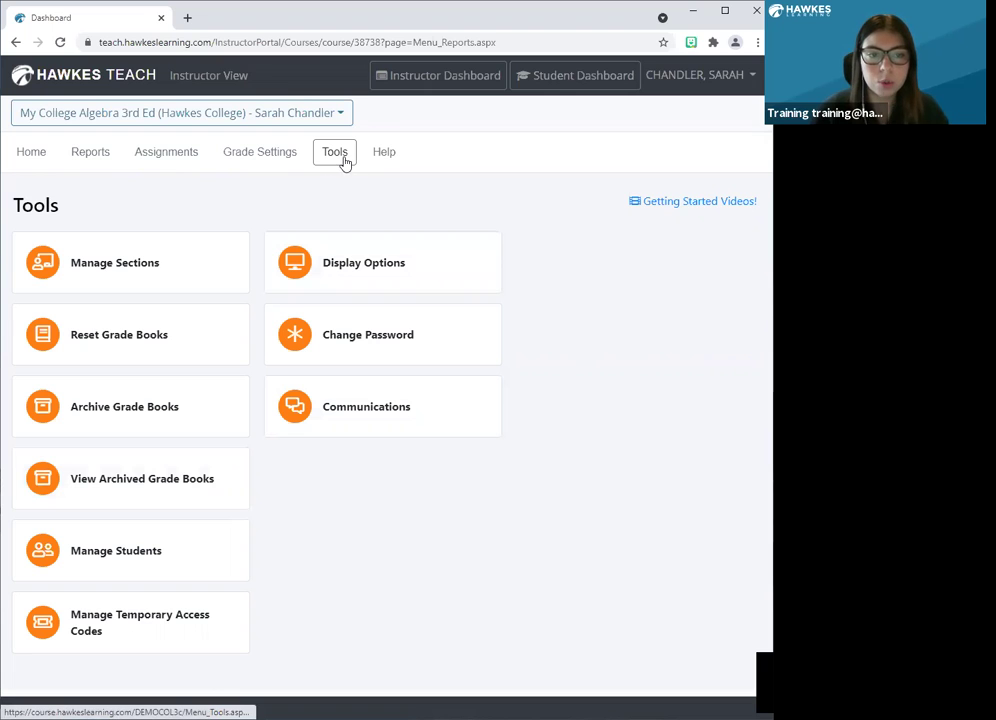
Step: Start adding a new section that copies Section 1's assignments and settings without its basic settings, and leave it unsaved
{"action": "left_click", "coordinate": [151, 283]}
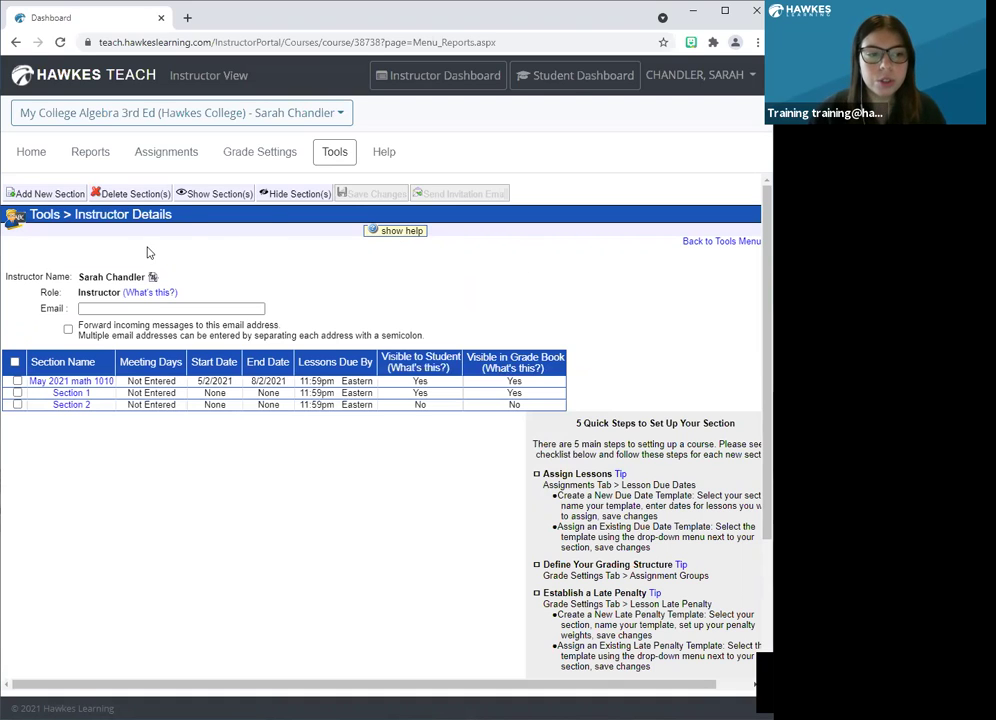
{"action": "left_click", "coordinate": [45, 196]}
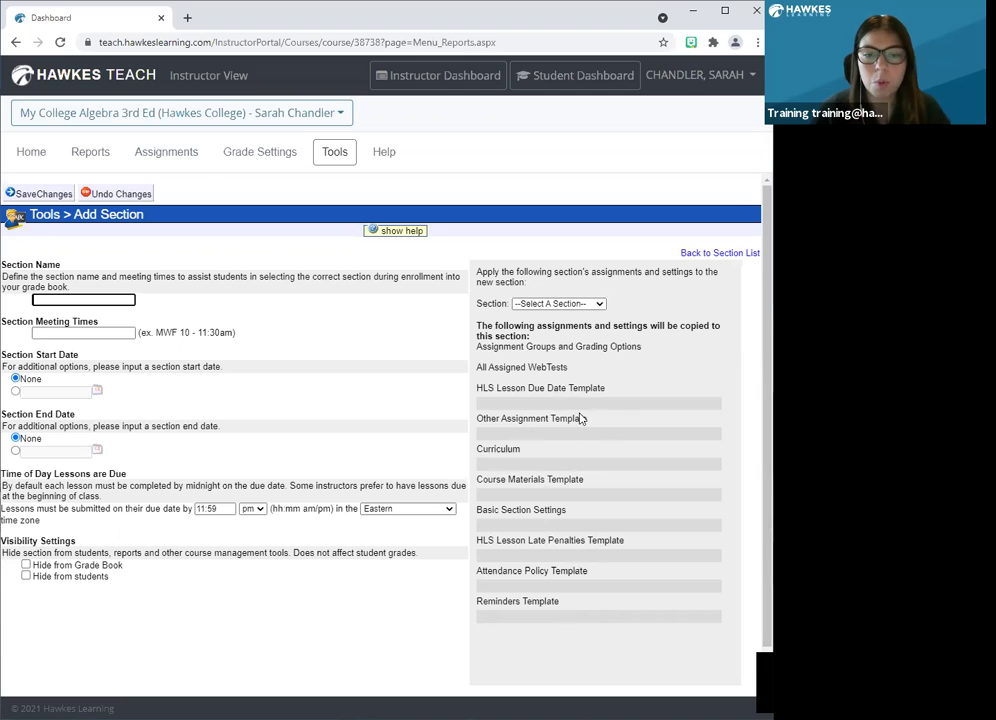
{"action": "left_click", "coordinate": [592, 304]}
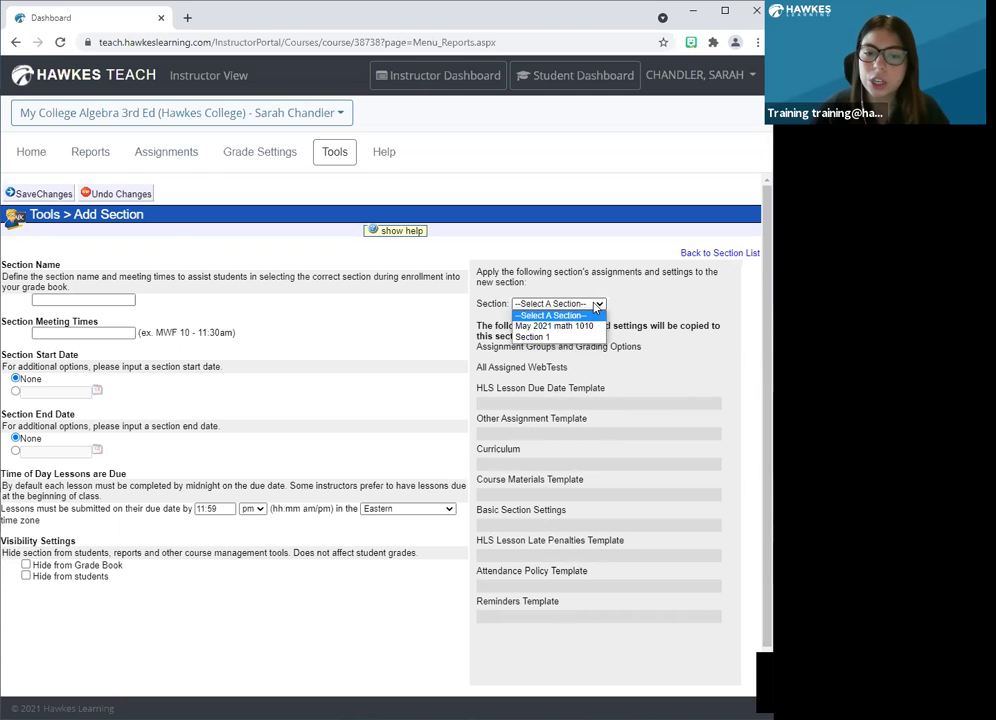
{"action": "left_click", "coordinate": [552, 338]}
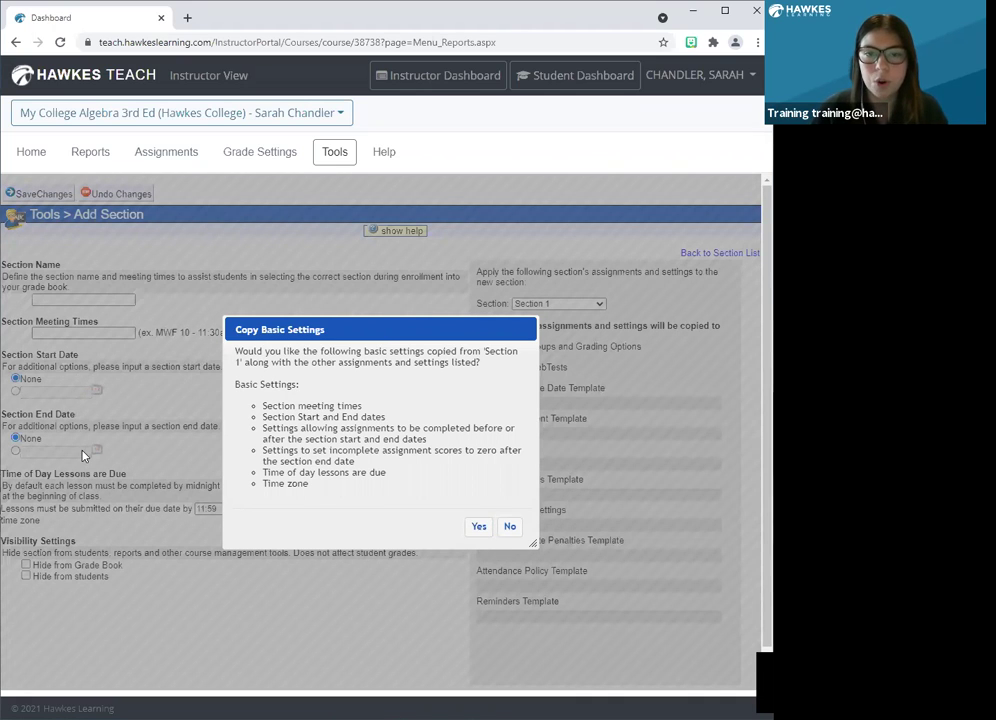
{"action": "left_click", "coordinate": [509, 540]}
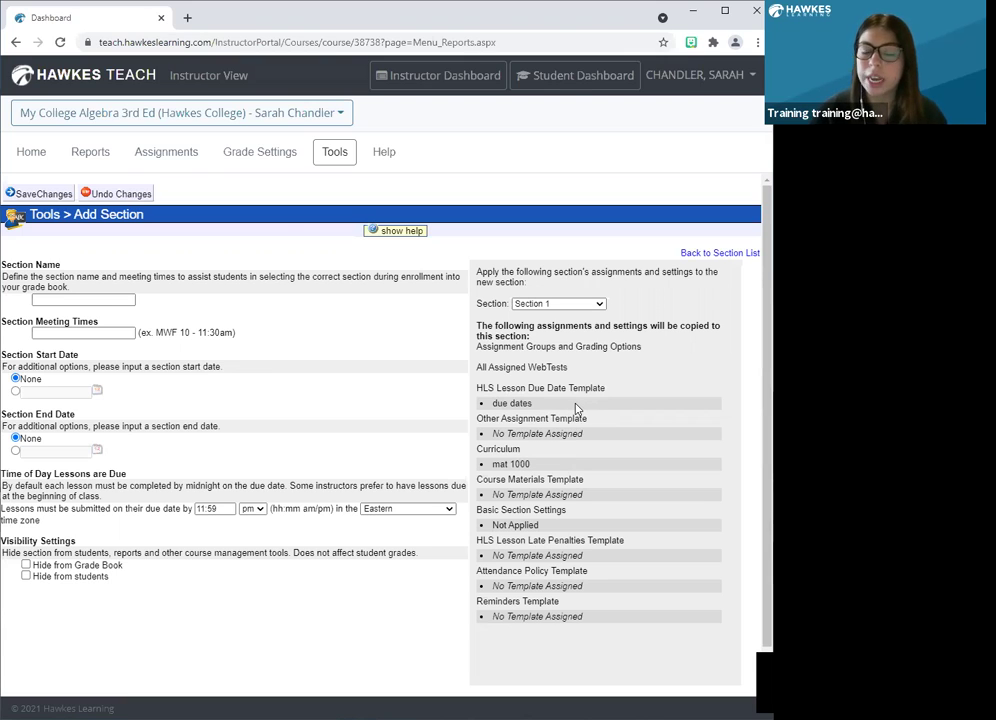
{"action": "left_click", "coordinate": [330, 160]}
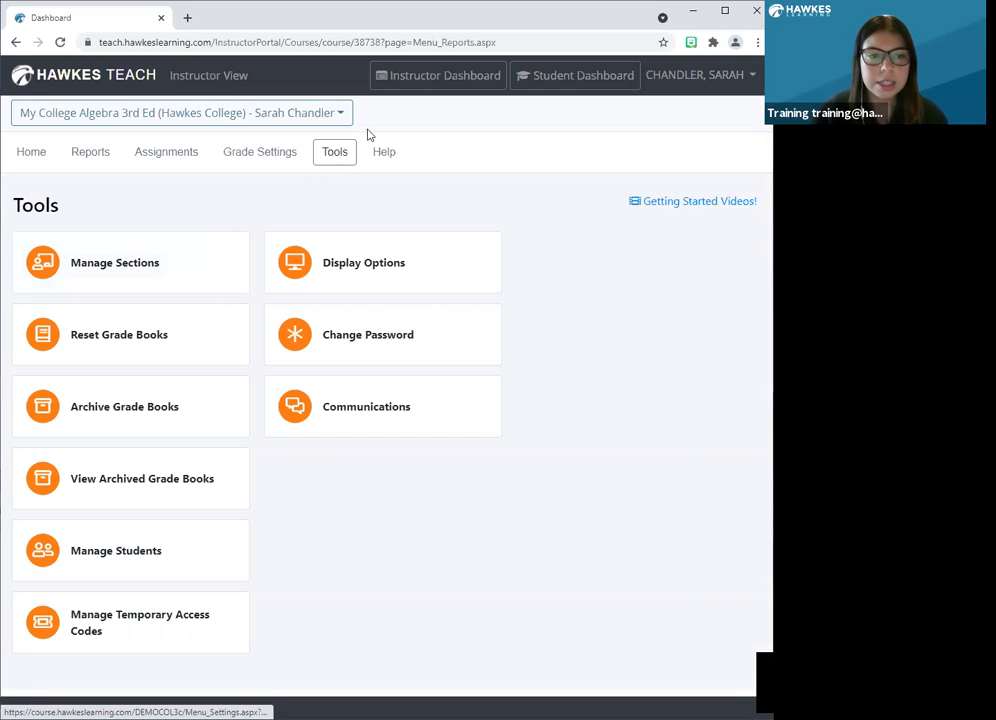
Step: Review the section list and the lesson due date templates assigned by section, and return to the Tools menu
{"action": "left_click", "coordinate": [180, 278]}
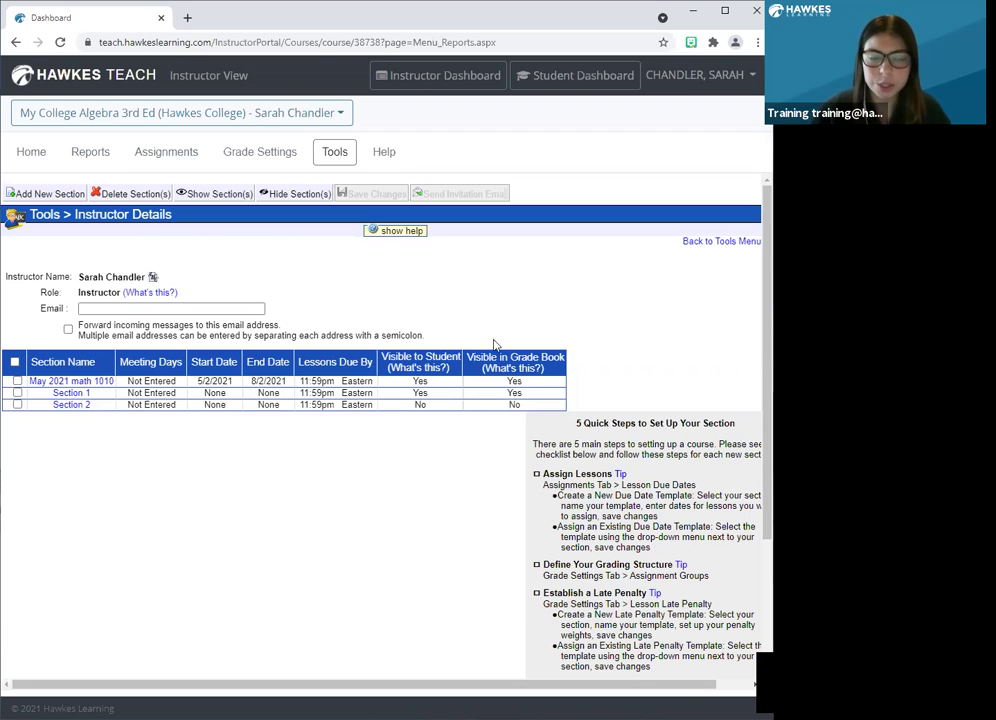
{"action": "left_click", "coordinate": [166, 151]}
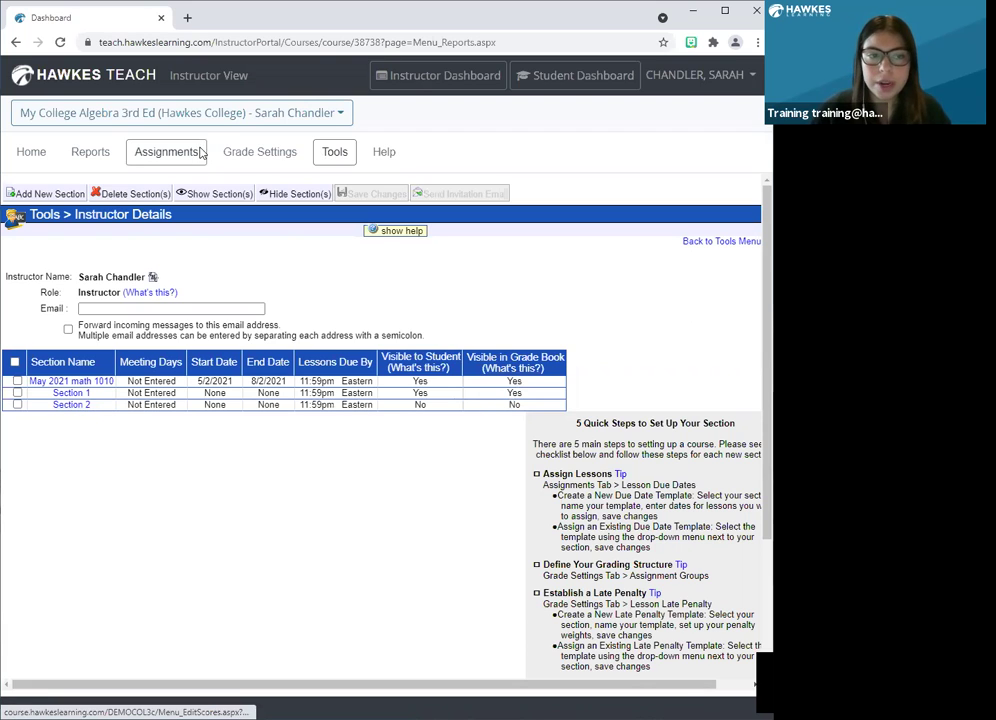
{"action": "left_click", "coordinate": [178, 289]}
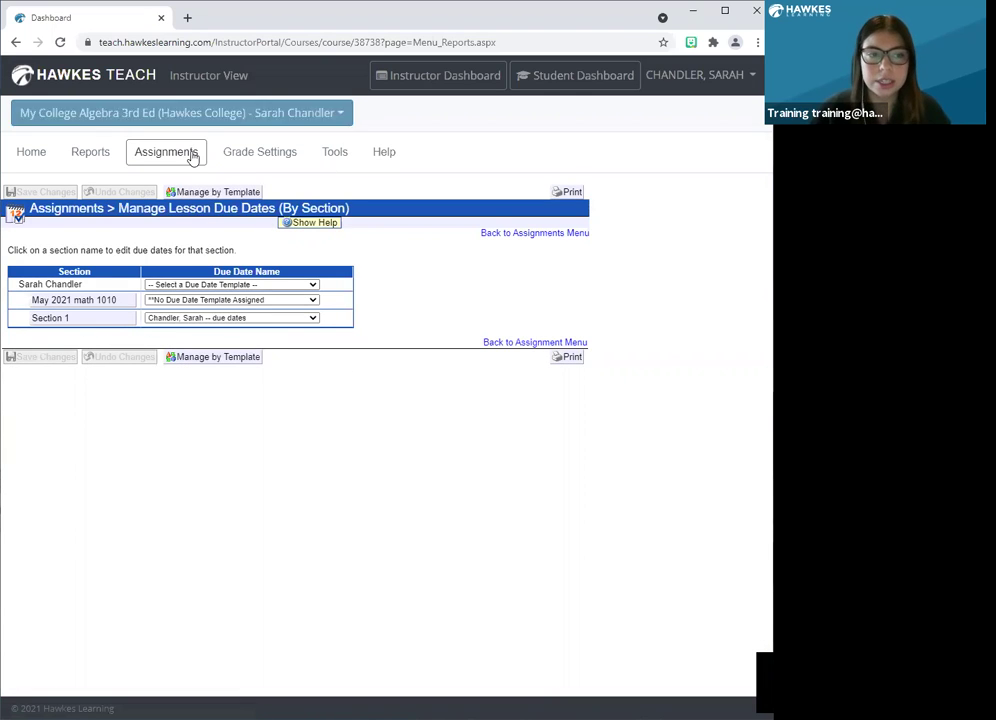
{"action": "left_click", "coordinate": [340, 160]}
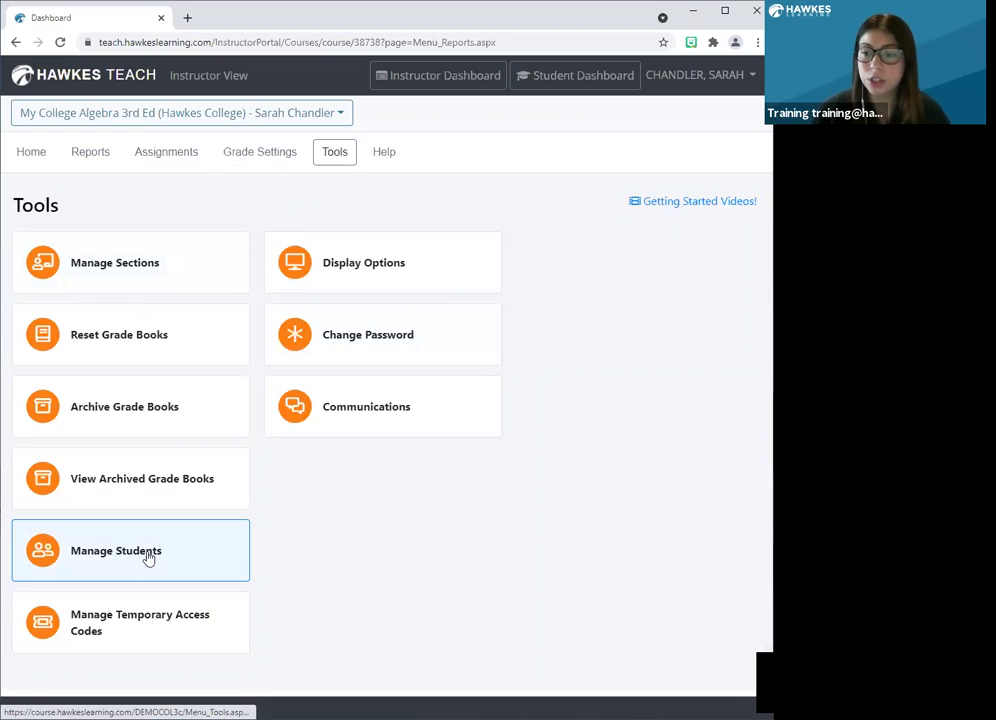
Step: Hide the May 2021 math 1010 section from the Grade Book in Manage Sections
{"action": "left_click", "coordinate": [185, 280]}
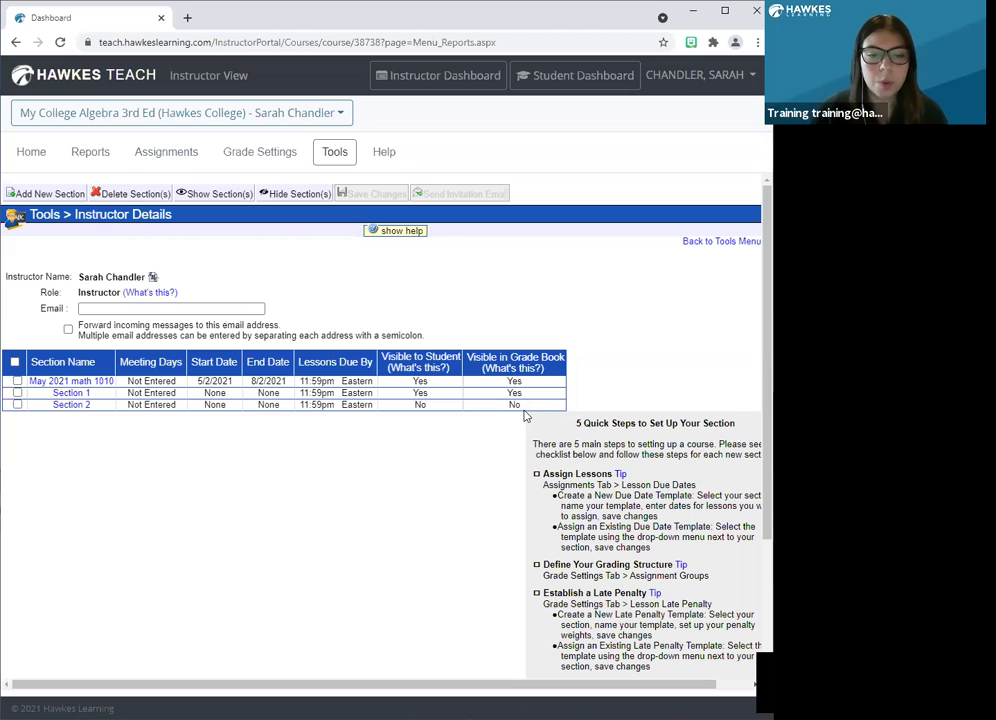
{"action": "left_click", "coordinate": [17, 381]}
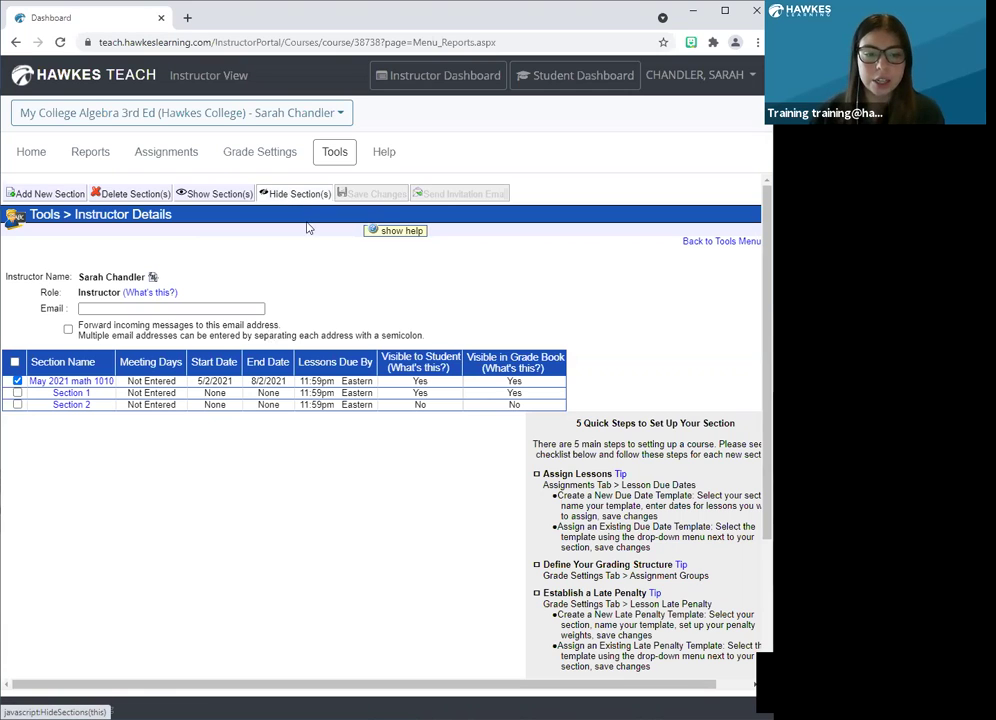
{"action": "left_click", "coordinate": [295, 193]}
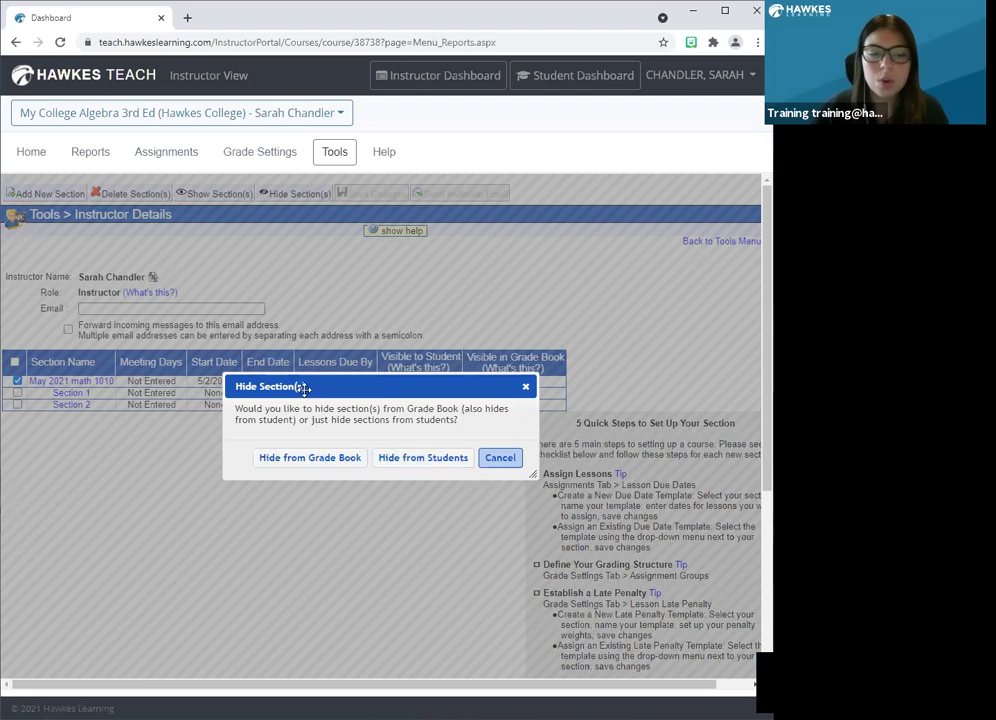
{"action": "left_click", "coordinate": [312, 466]}
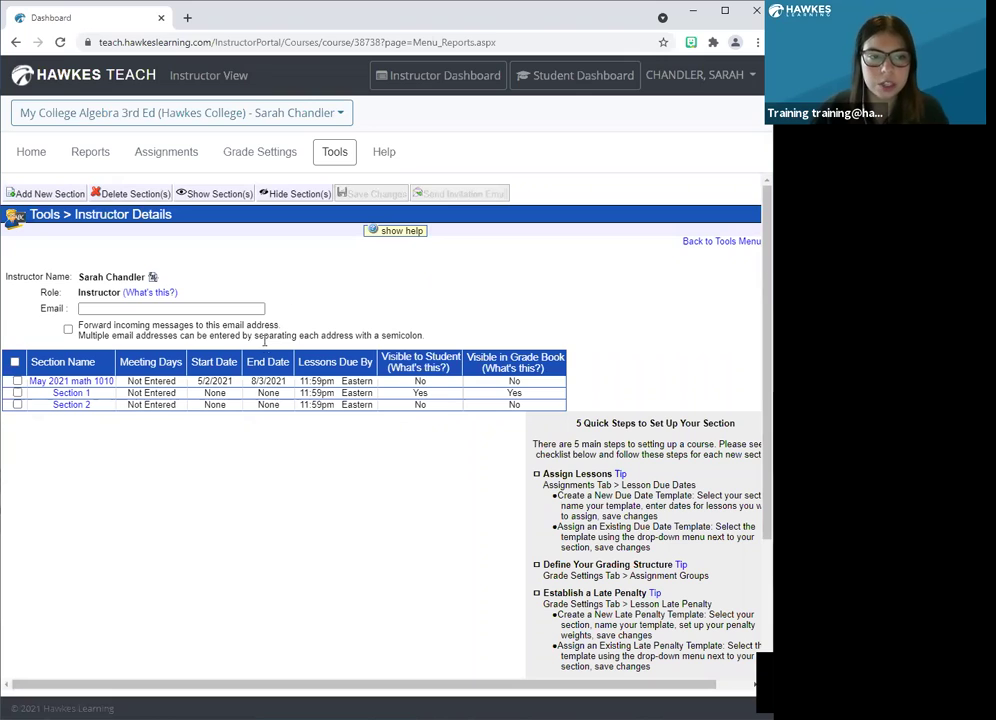
Step: Show the hidden May 2021 math 1010 section again in the section list
{"action": "left_click", "coordinate": [17, 382]}
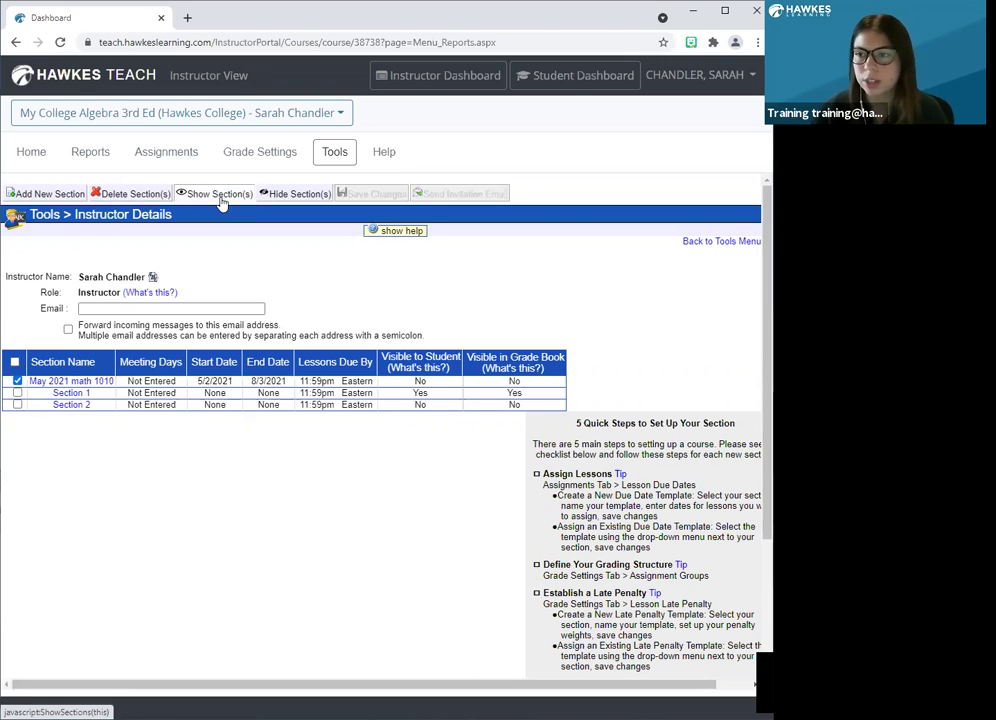
{"action": "left_click", "coordinate": [222, 197]}
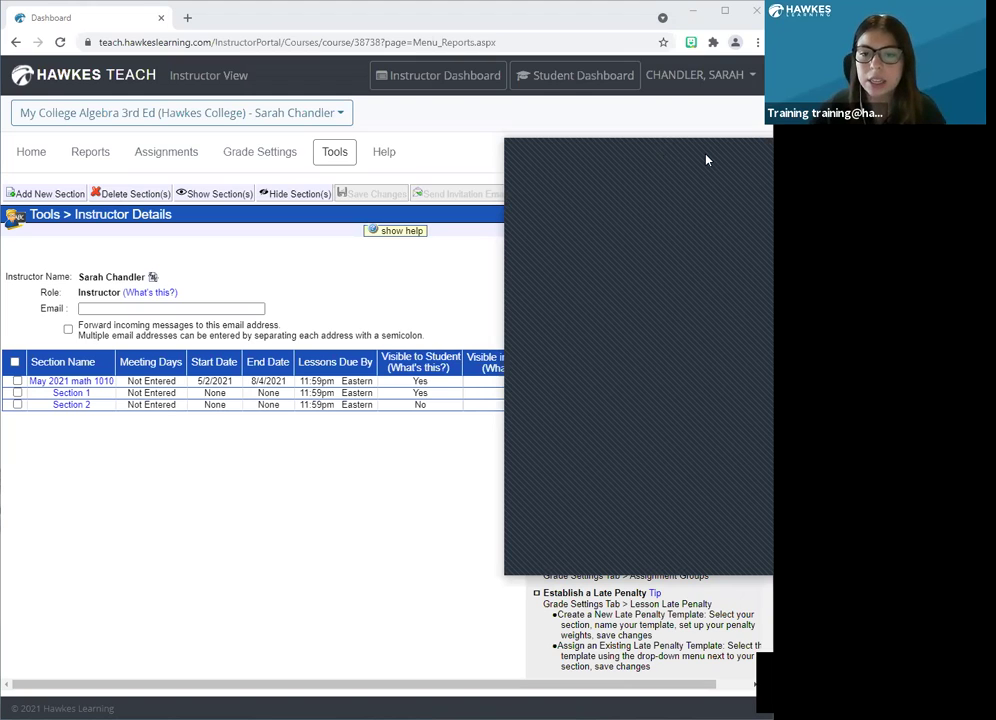
{"action": "left_click_drag", "start_coordinate": [706, 160], "coordinate": [801, 165]}
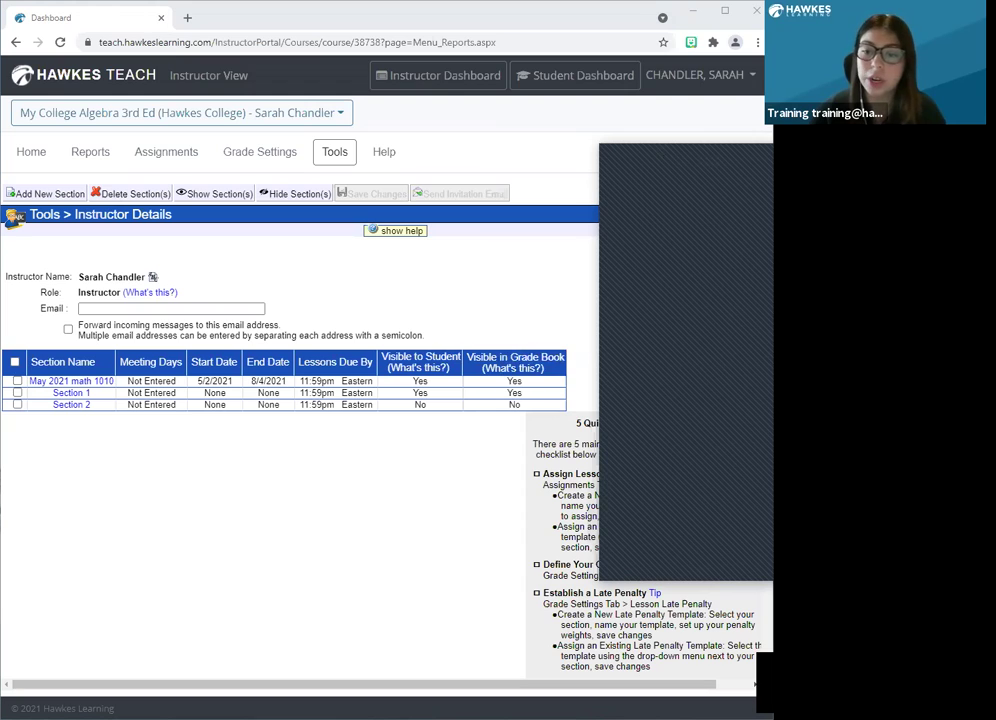
{"action": "left_click", "coordinate": [416, 280]}
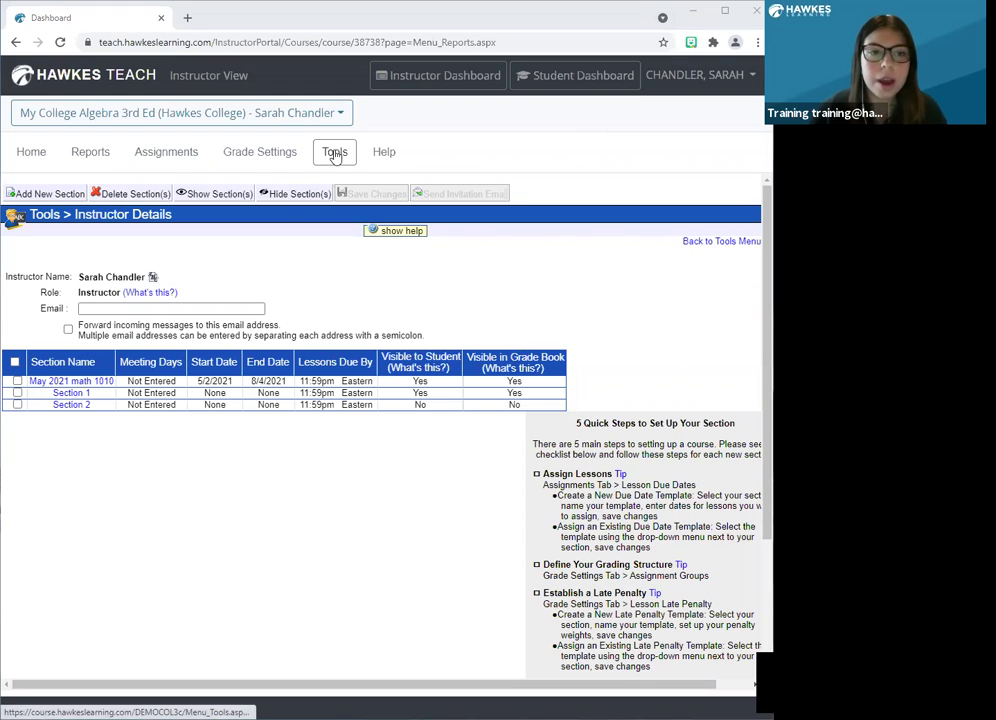
Step: Check which existing sections can be copied from when adding a new section, and return to the section list
{"action": "left_click", "coordinate": [55, 195]}
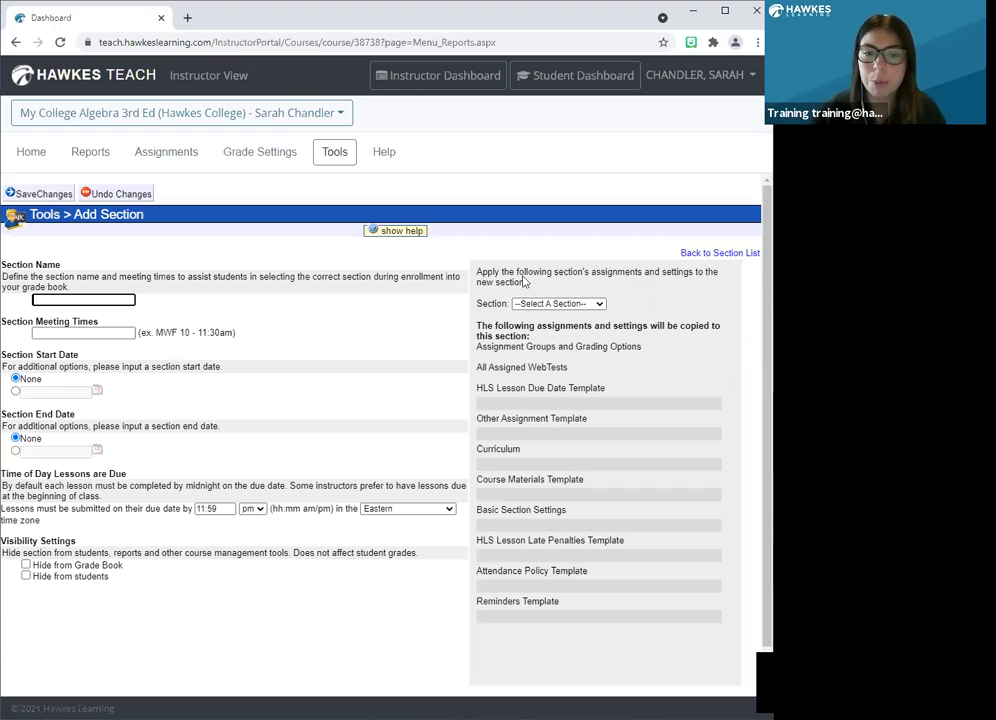
{"action": "left_click", "coordinate": [594, 304]}
{"action": "left_click", "coordinate": [594, 305]}
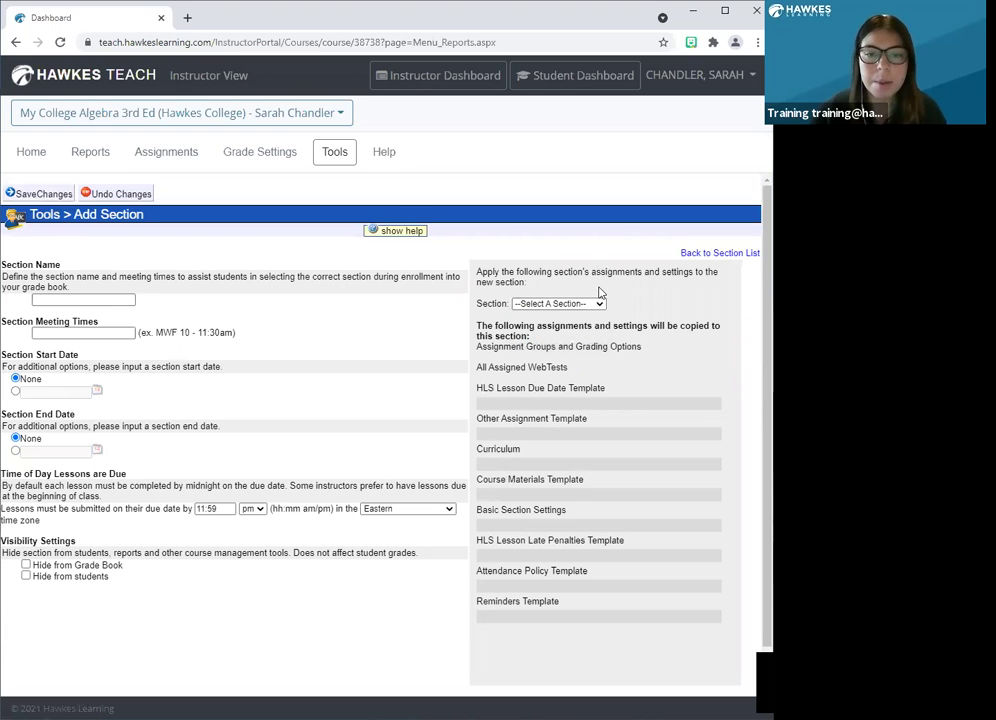
{"action": "left_click", "coordinate": [331, 156]}
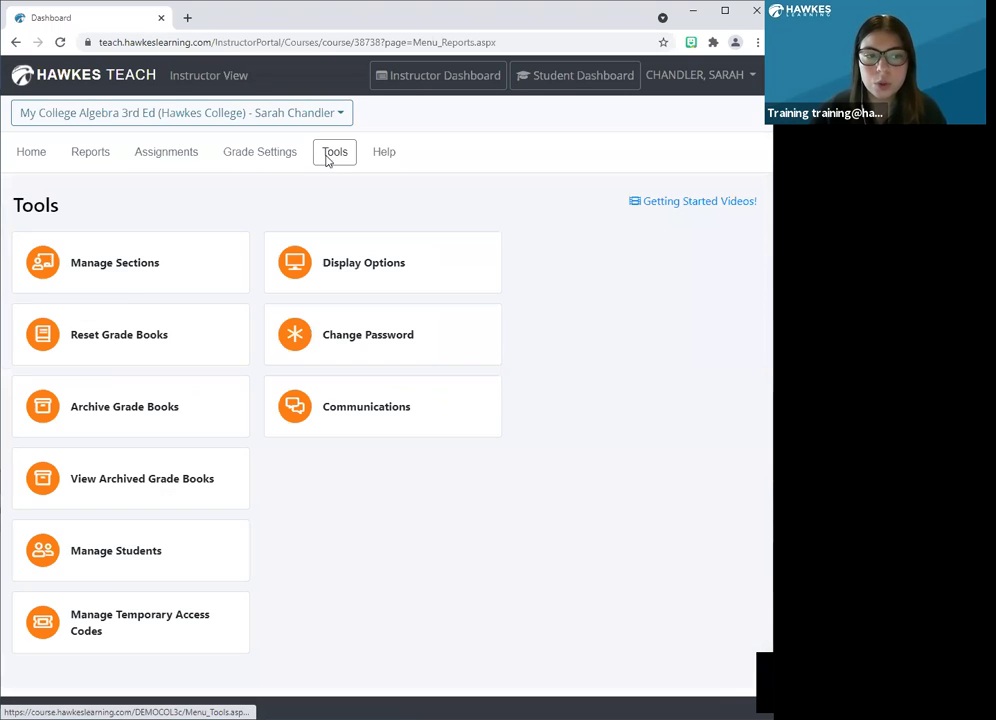
{"action": "left_click", "coordinate": [147, 276]}
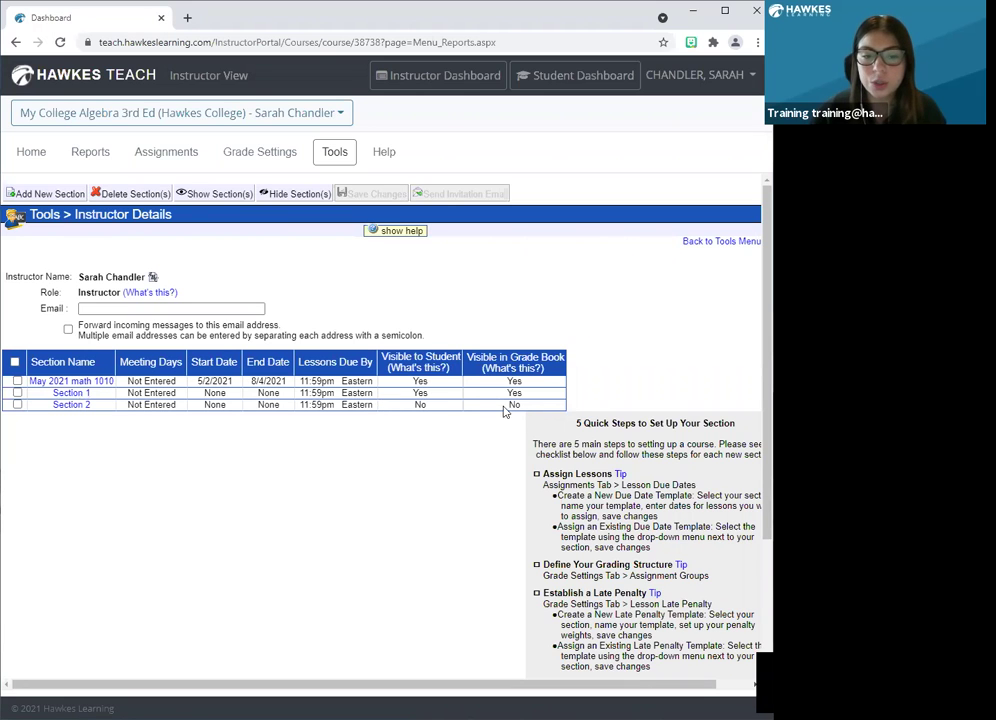
{"action": "left_click", "coordinate": [48, 194]}
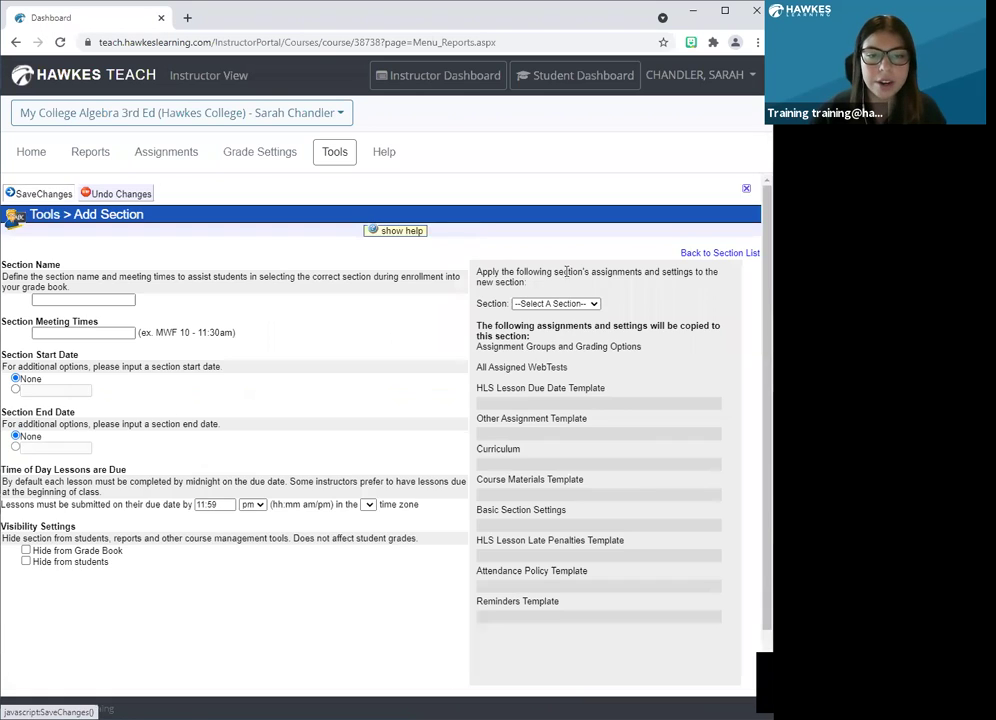
{"action": "left_click", "coordinate": [556, 304]}
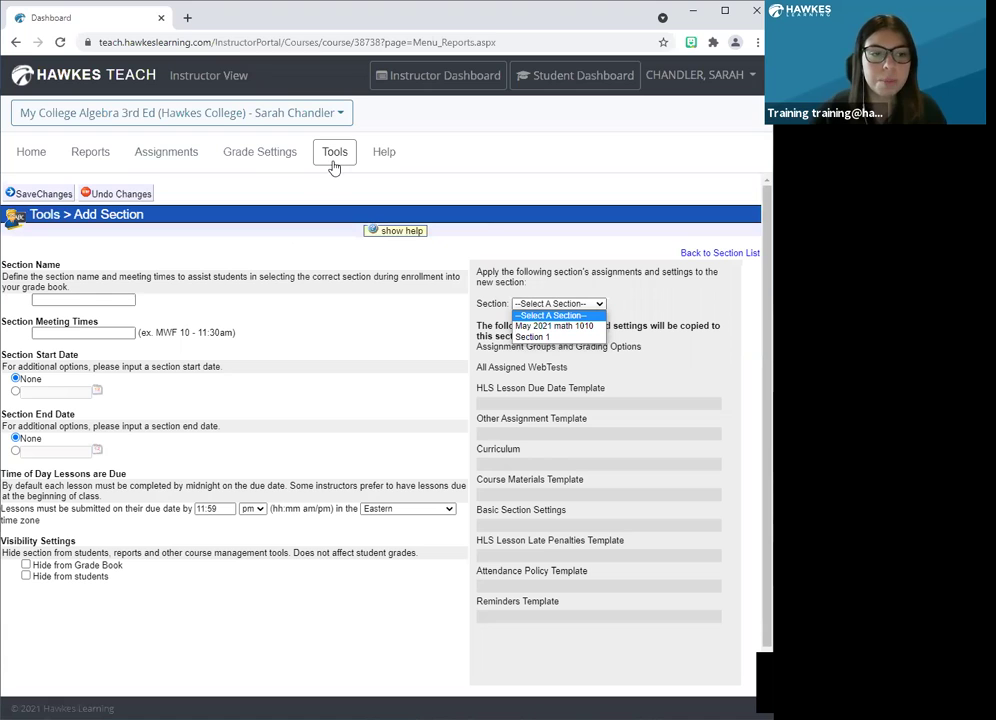
{"action": "left_click", "coordinate": [685, 255]}
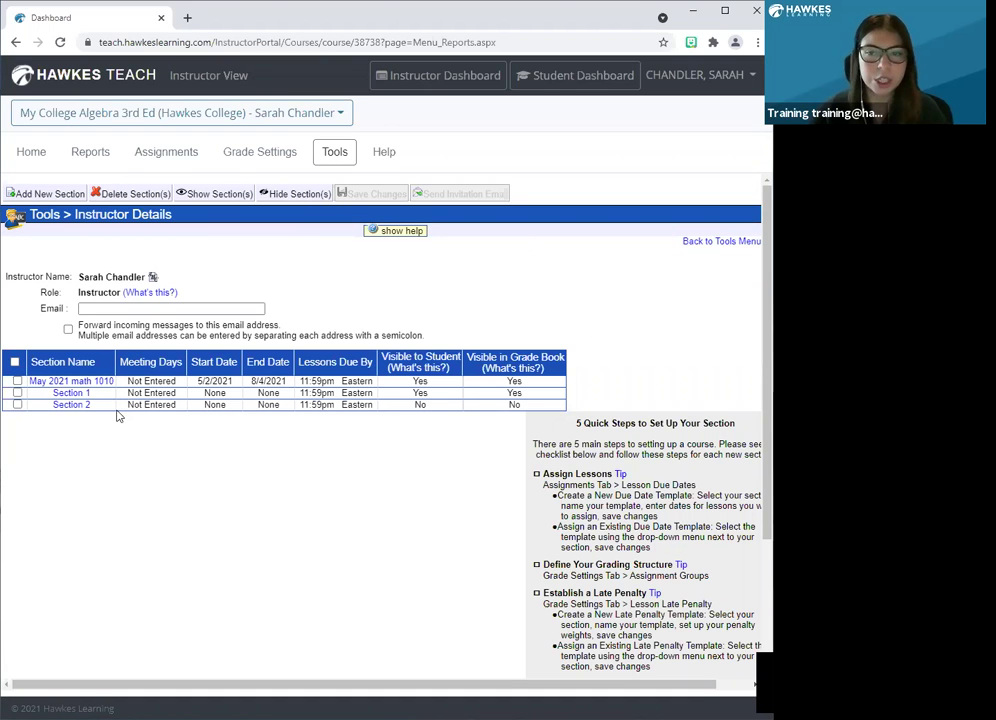
Step: Show the hidden Section 2 and check the copy-source choices for a new section before returning to the section list
{"action": "left_click", "coordinate": [17, 404]}
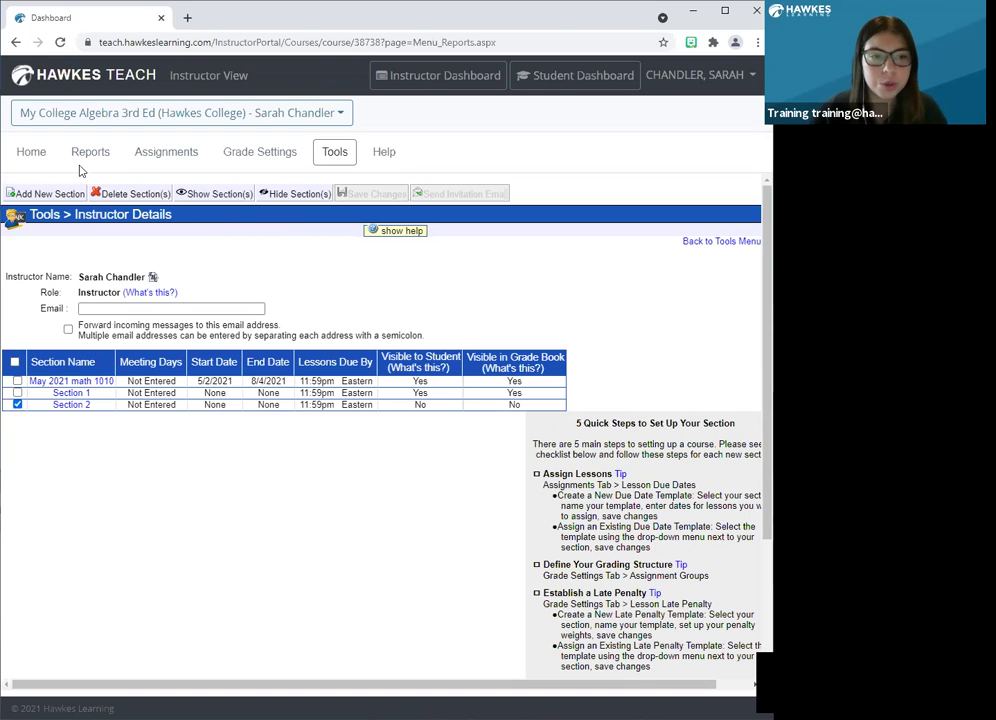
{"action": "left_click", "coordinate": [195, 194]}
{"action": "left_click", "coordinate": [46, 196]}
{"action": "left_click", "coordinate": [558, 303]}
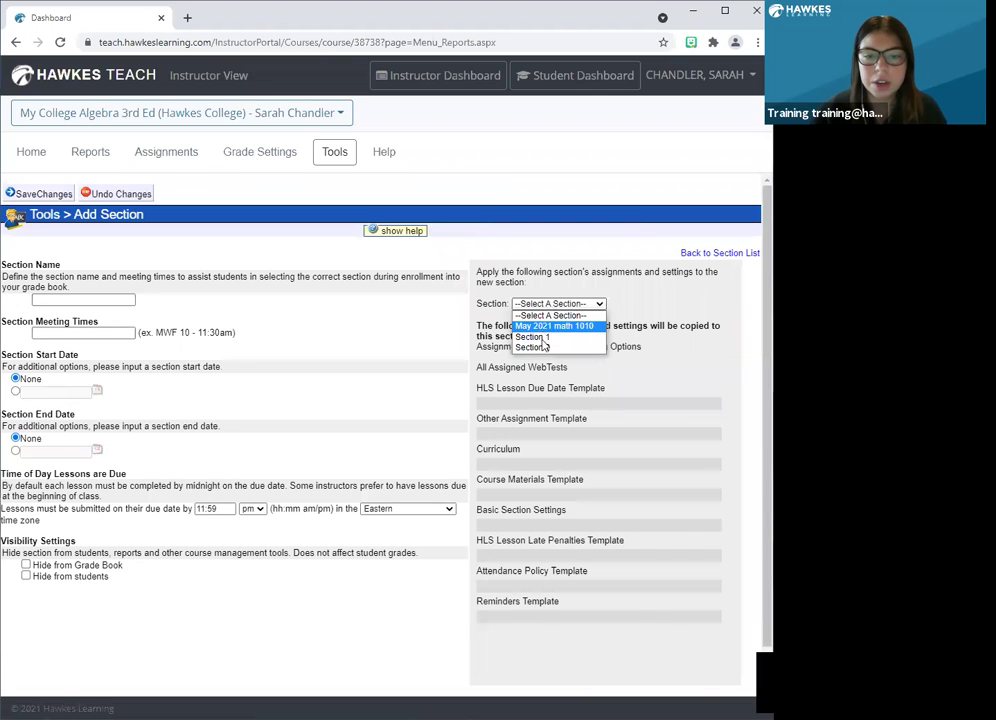
{"action": "left_click", "coordinate": [545, 315]}
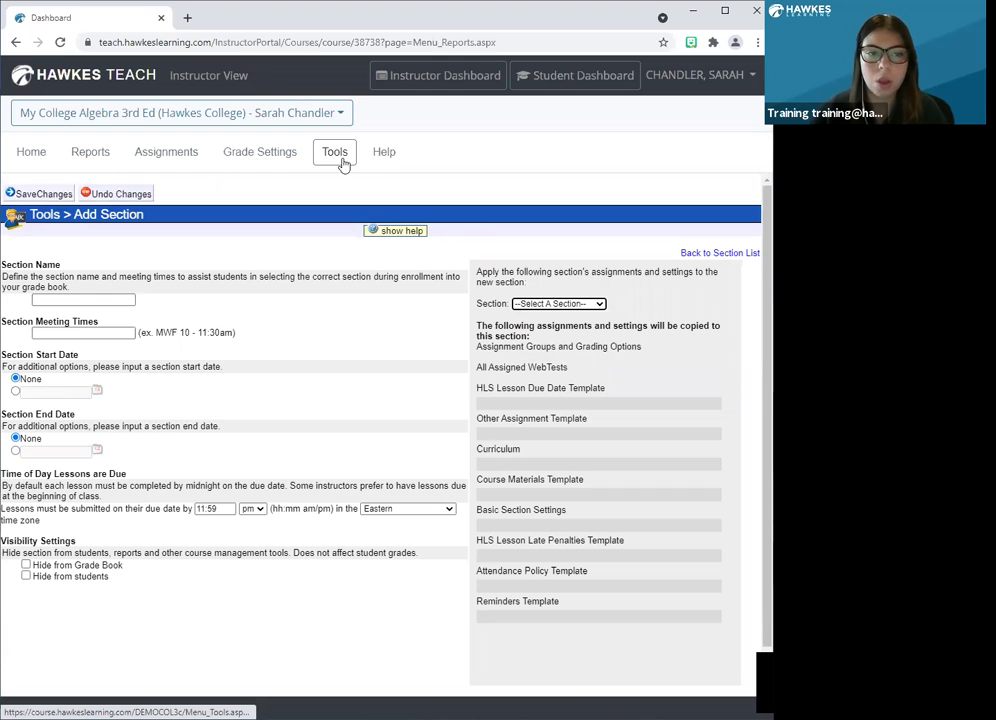
{"action": "left_click", "coordinate": [704, 254]}
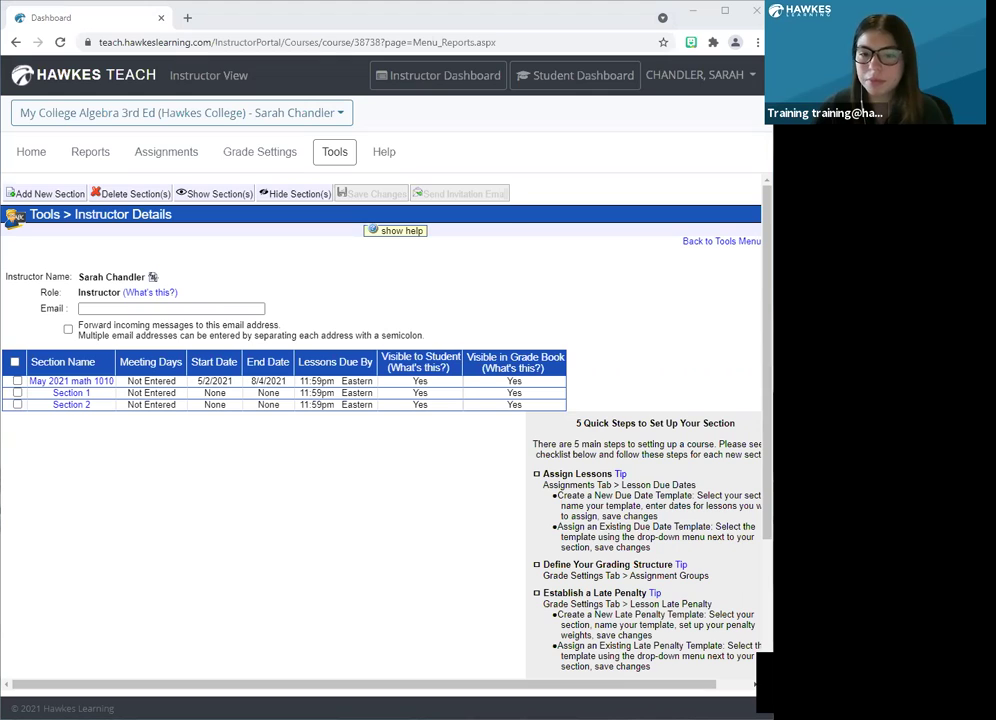
Step: Leave the section list and open the Reports overview
{"action": "left_click", "coordinate": [632, 438]}
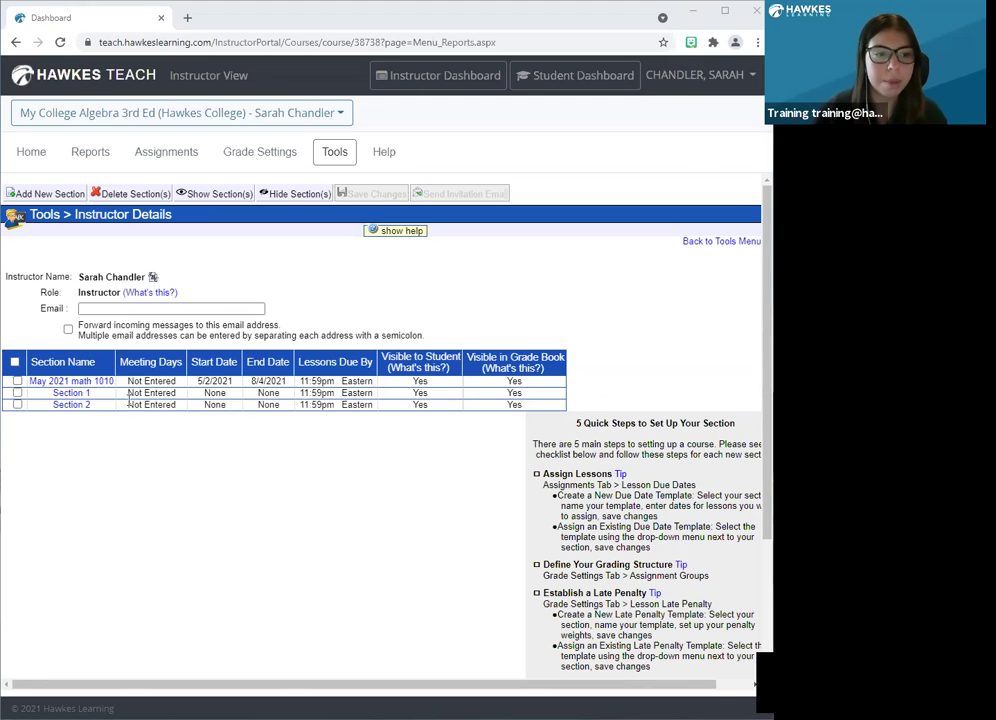
{"action": "left_click", "coordinate": [17, 405]}
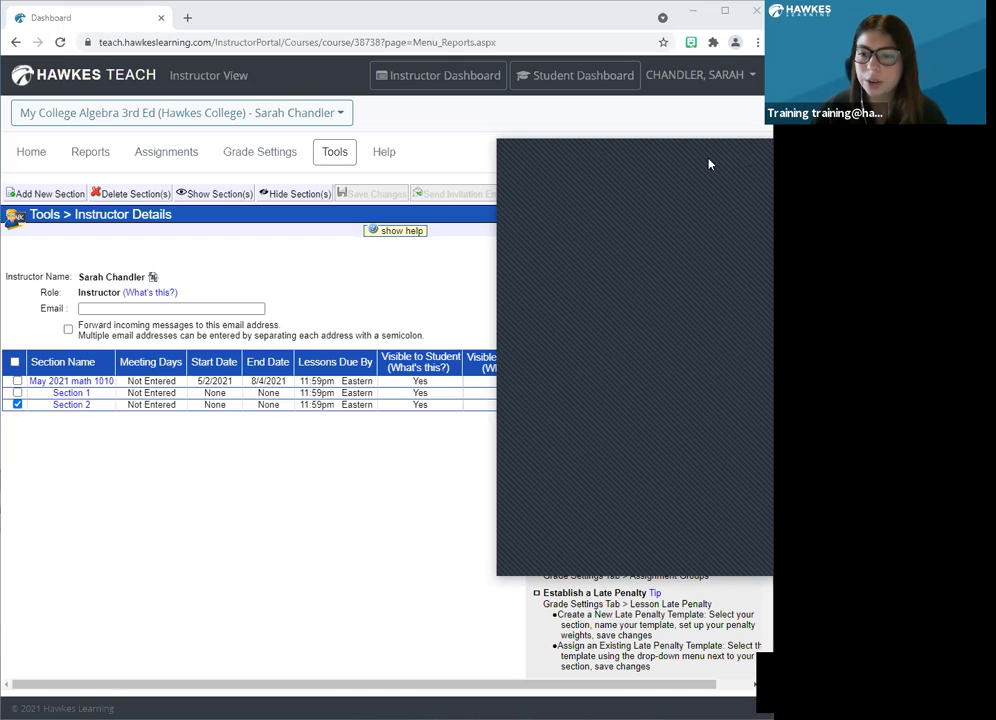
{"action": "left_click_drag", "start_coordinate": [709, 164], "coordinate": [629, 147]}
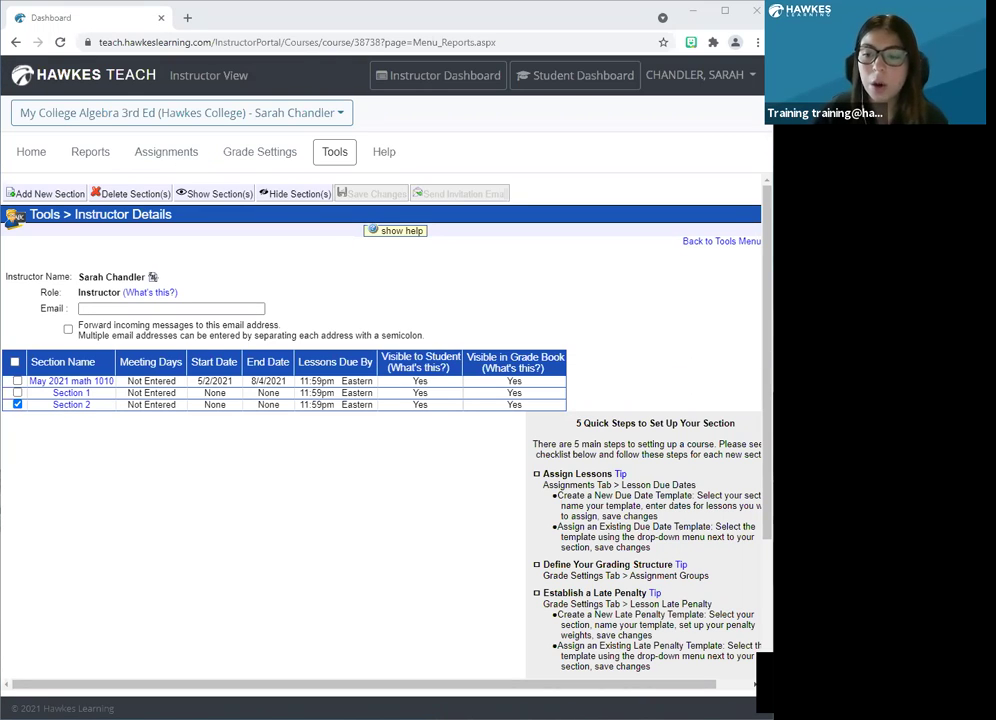
{"action": "left_click", "coordinate": [90, 152]}
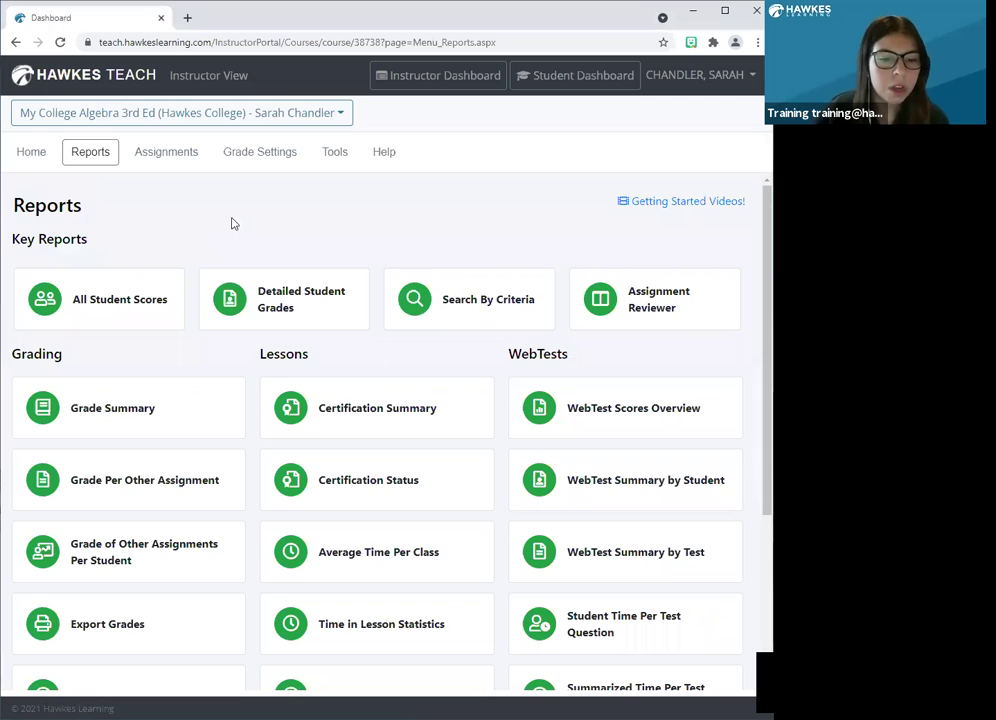
Step: Open the Export Grades report to review its filter, settings and student detail options, and return to the Reports overview
{"action": "scroll", "coordinate": [231, 223], "scroll_direction": "down", "scroll_amount": 2}
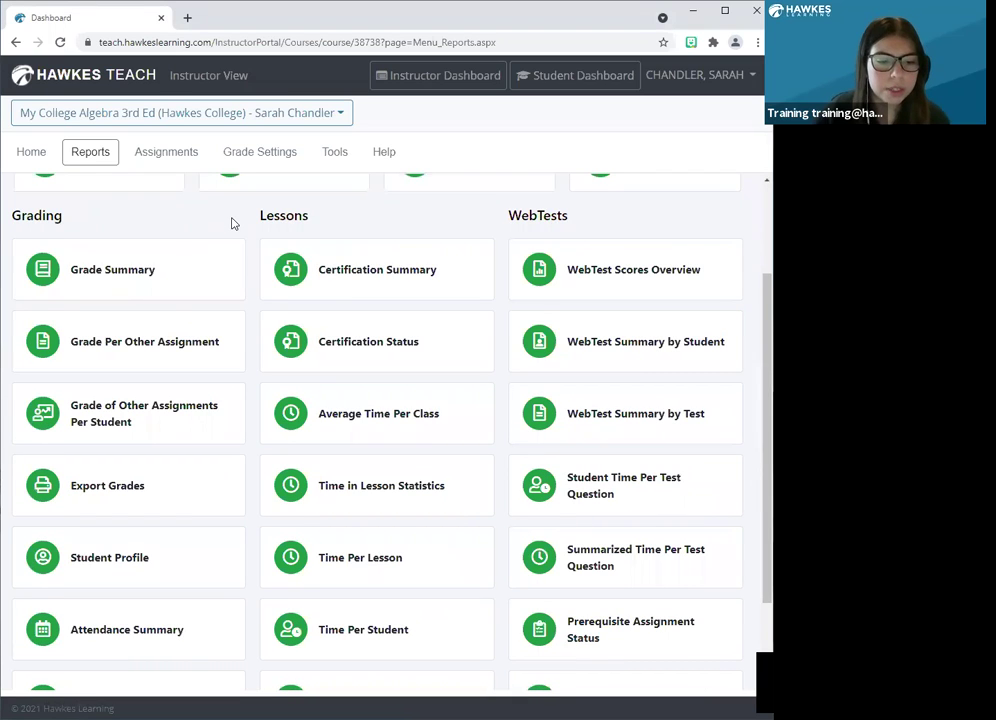
{"action": "scroll", "coordinate": [231, 223], "scroll_direction": "down", "scroll_amount": 2}
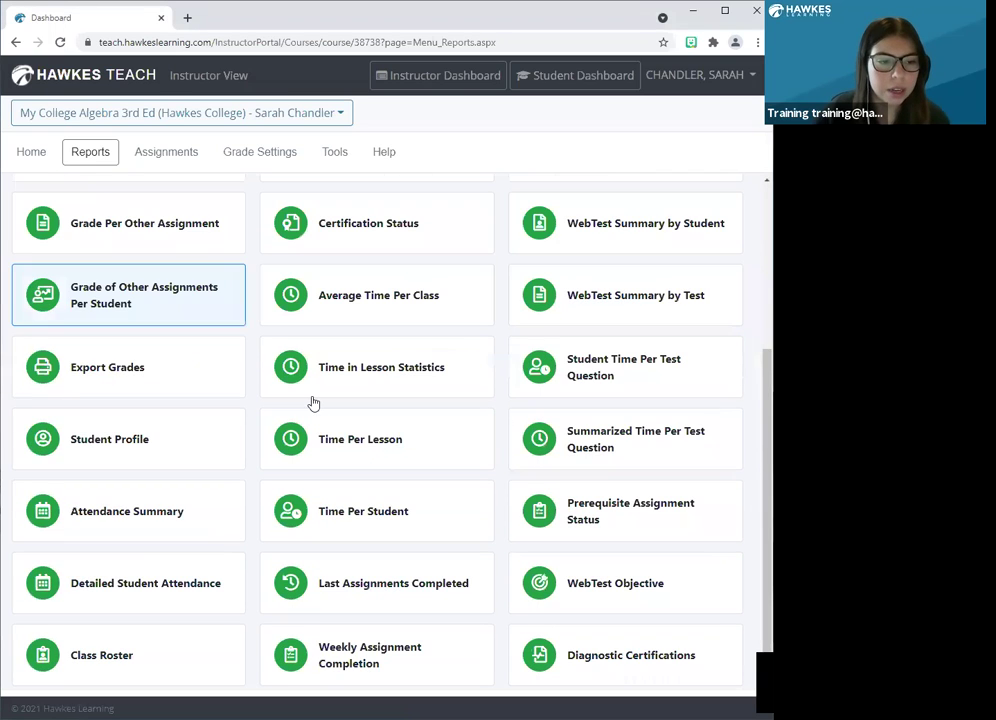
{"action": "left_click", "coordinate": [162, 373]}
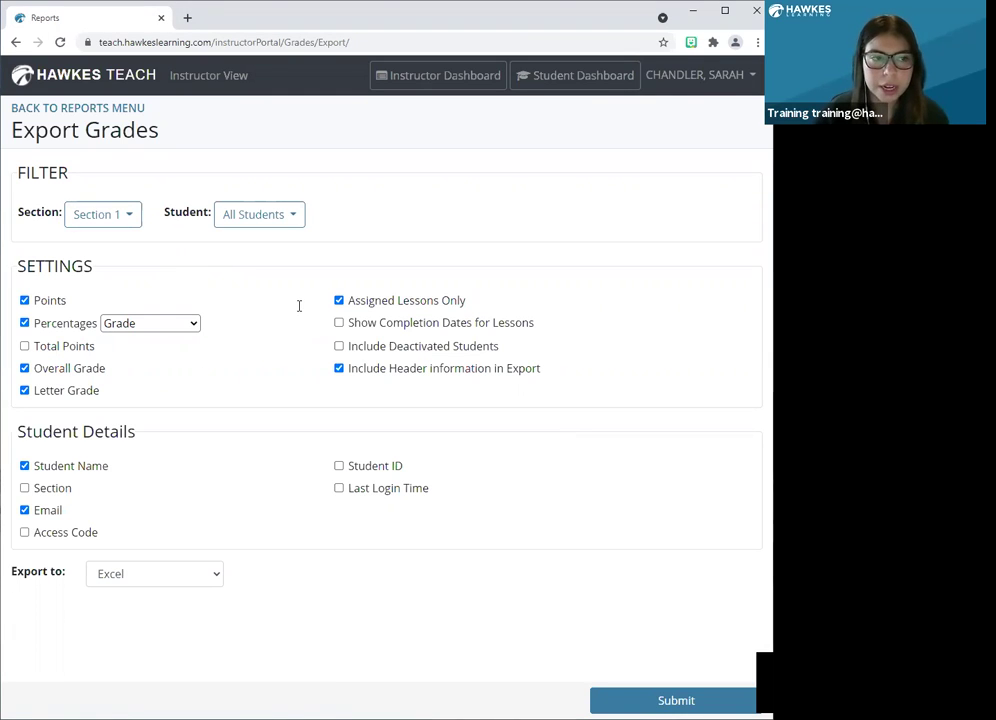
{"action": "left_click", "coordinate": [118, 106]}
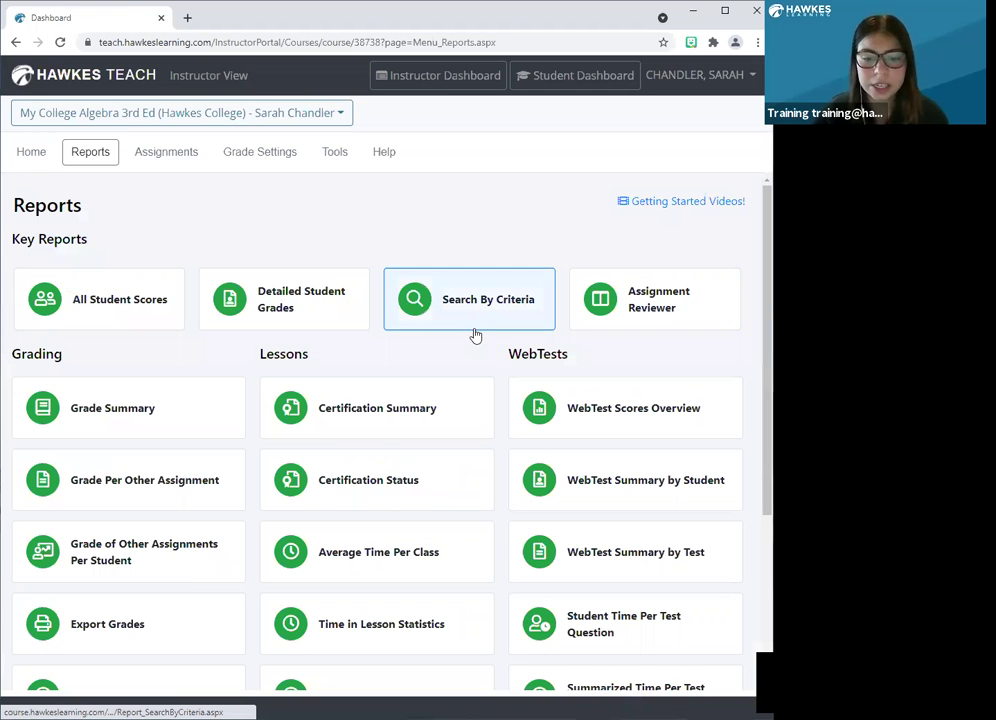
Step: Look through the available grading, lesson and WebTest reports, including Certification Summary and Weekly Assignment Completion
{"action": "scroll", "coordinate": [475, 334], "scroll_direction": "down", "scroll_amount": 2}
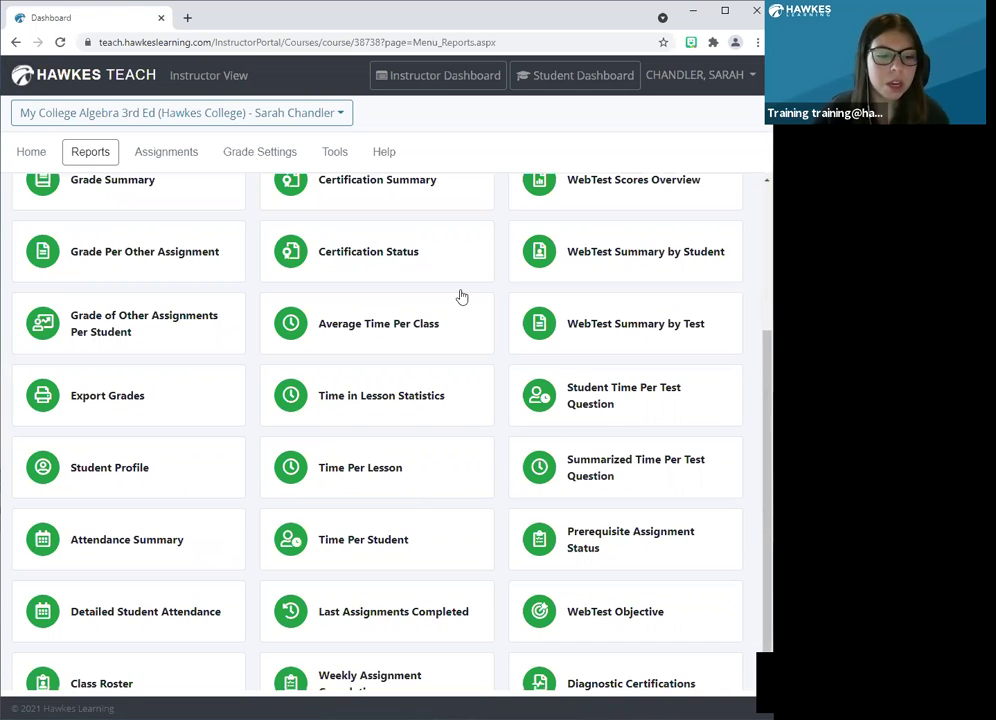
{"action": "scroll", "coordinate": [408, 495], "scroll_direction": "down", "scroll_amount": 1}
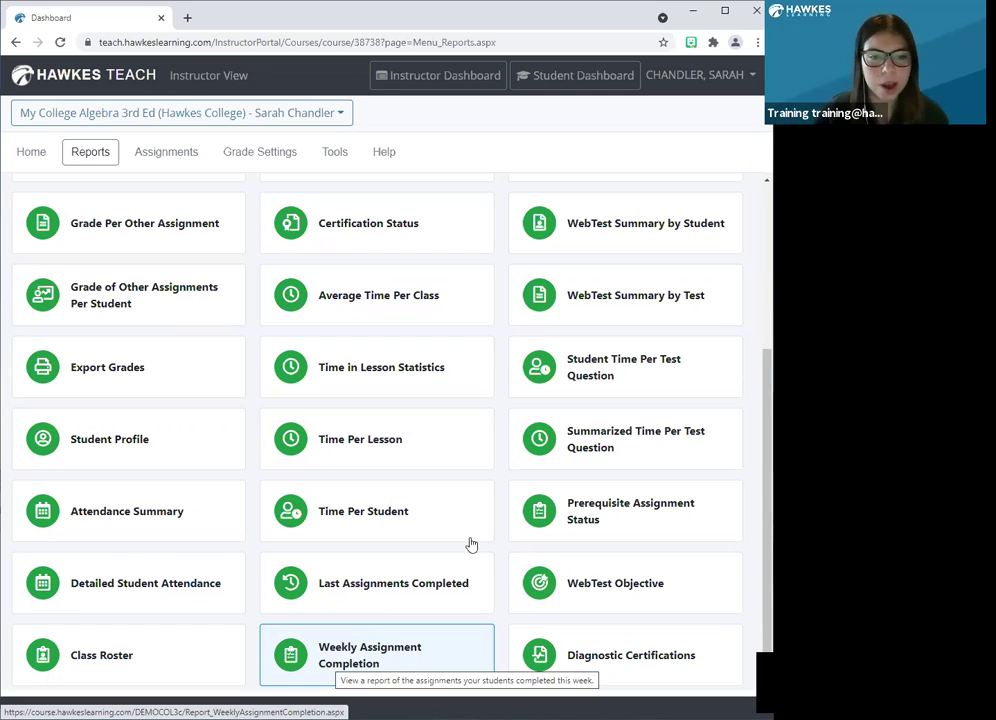
{"action": "scroll", "coordinate": [484, 558], "scroll_direction": "up", "scroll_amount": 2}
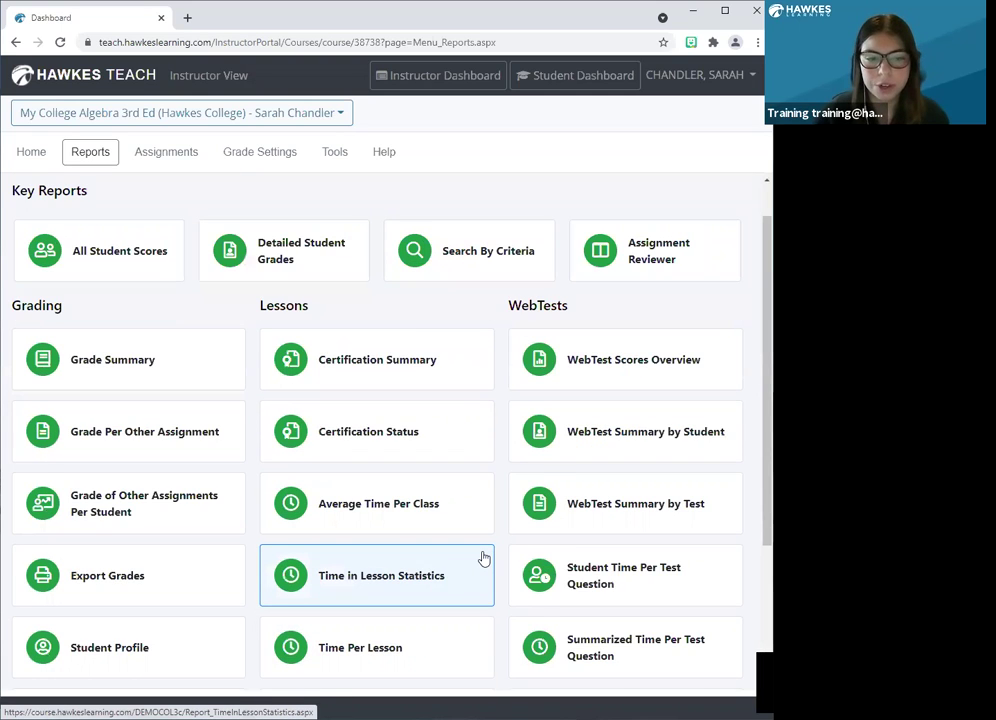
{"action": "scroll", "coordinate": [484, 558], "scroll_direction": "up", "scroll_amount": 1}
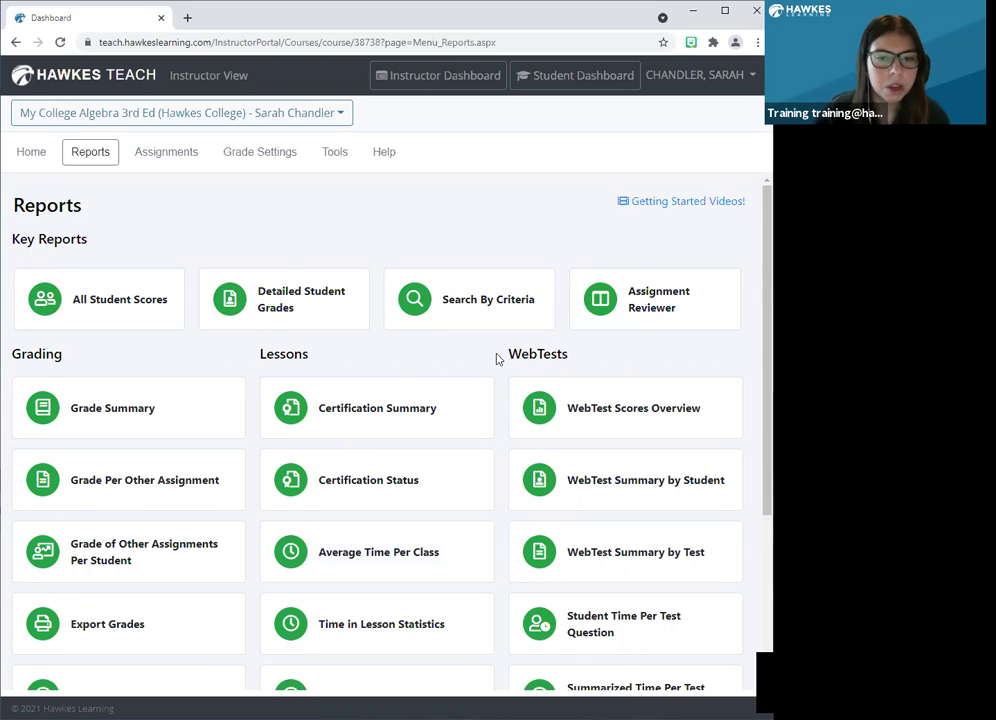
{"action": "scroll", "coordinate": [488, 345], "scroll_direction": "down", "scroll_amount": 1}
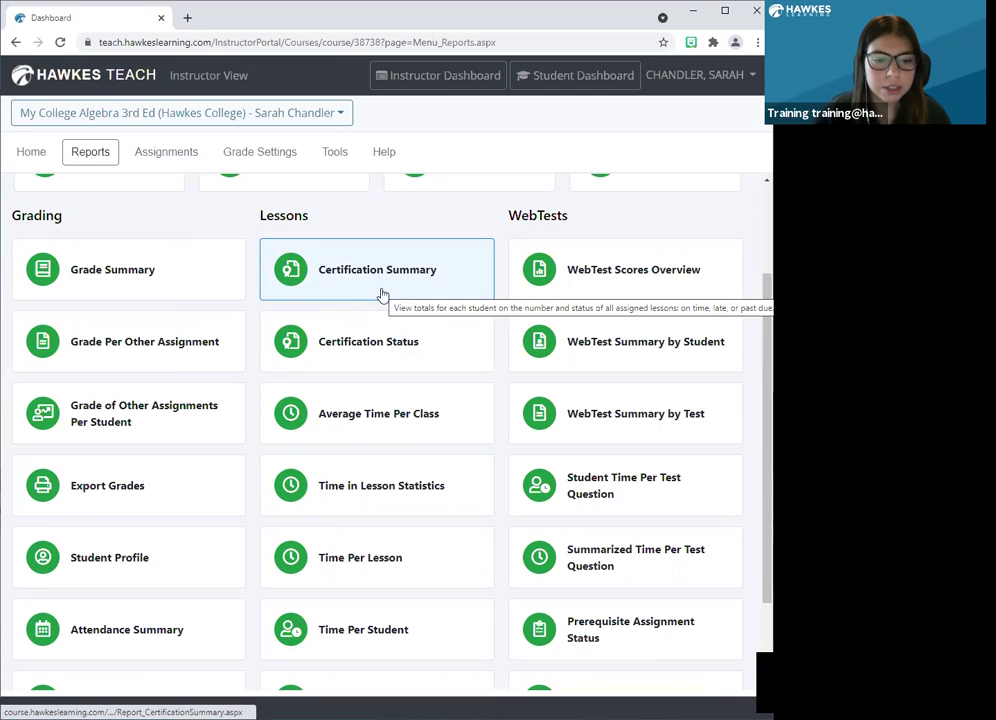
{"action": "scroll", "coordinate": [390, 425], "scroll_direction": "down", "scroll_amount": 1}
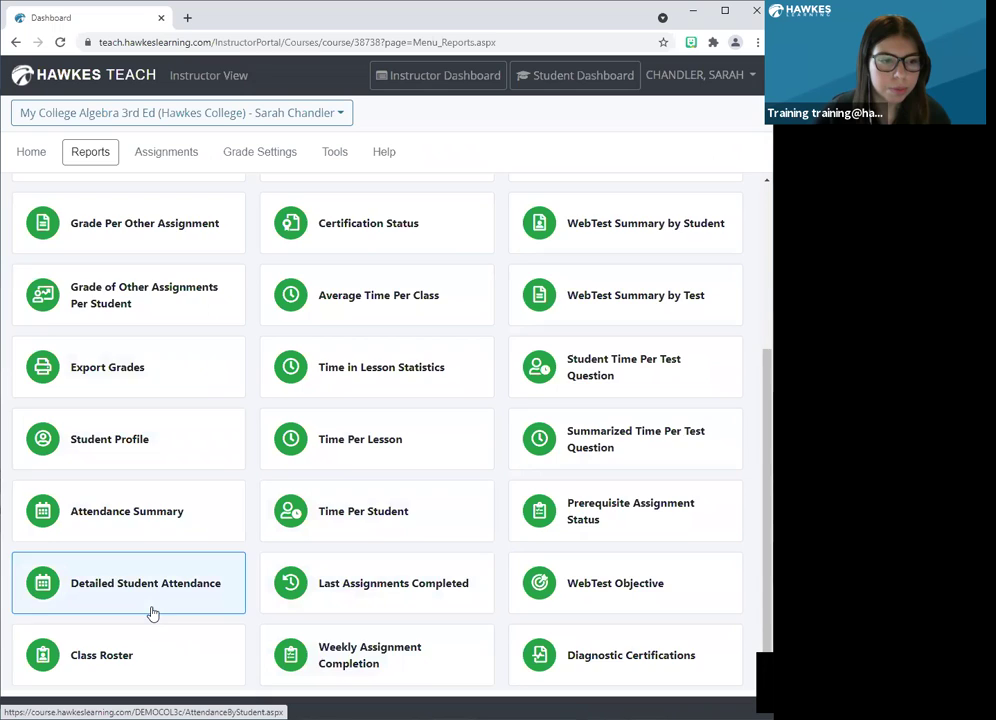
{"action": "scroll", "coordinate": [150, 613], "scroll_direction": "up", "scroll_amount": 3}
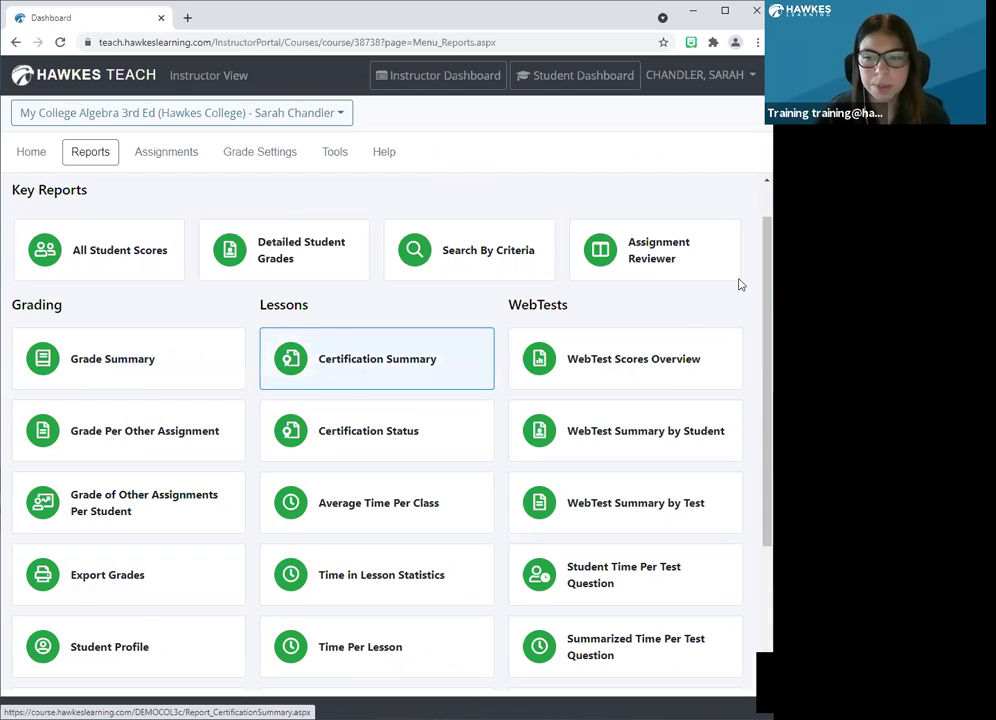
{"action": "left_click", "coordinate": [373, 365]}
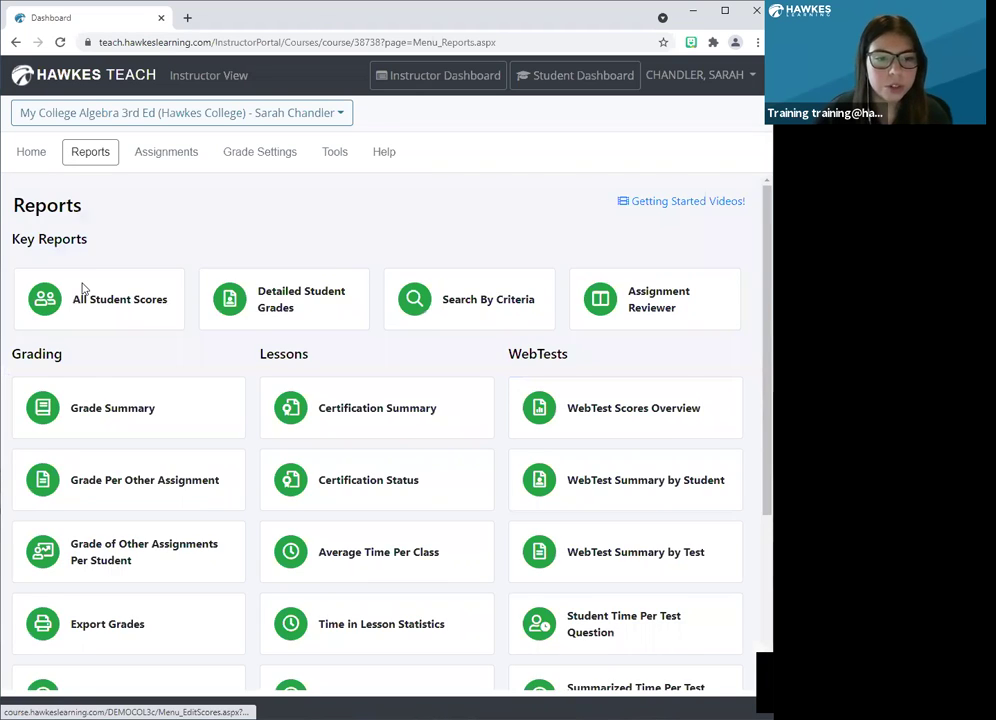
Step: Open All Student Scores for Section 1, show its view settings to examine them, and return to the Reports overview
{"action": "left_click", "coordinate": [82, 291]}
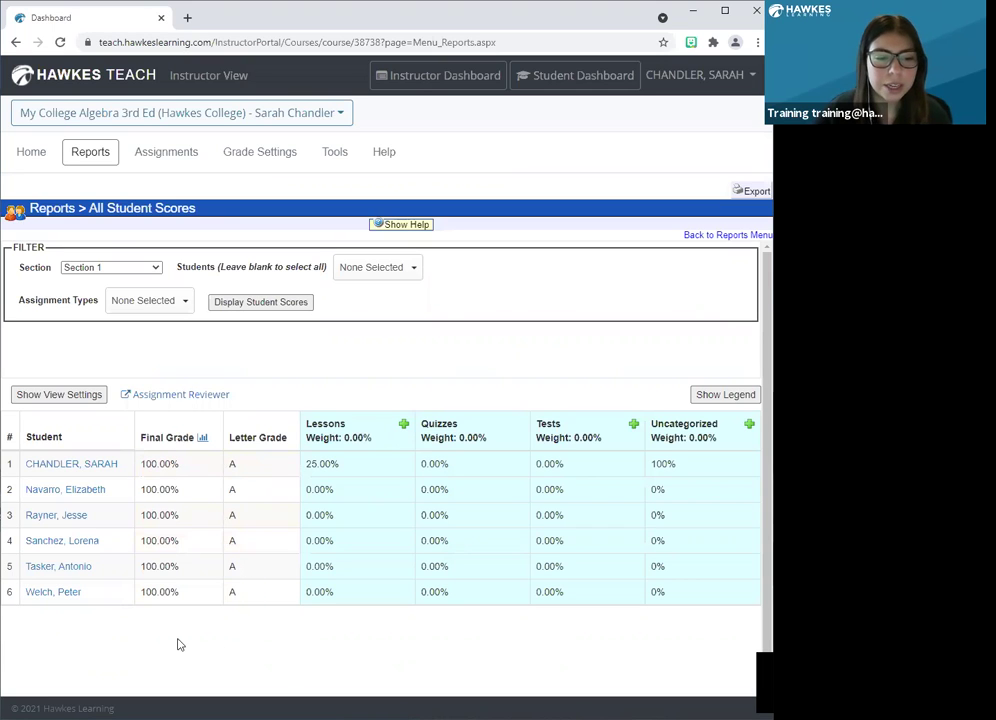
{"action": "left_click", "coordinate": [51, 401]}
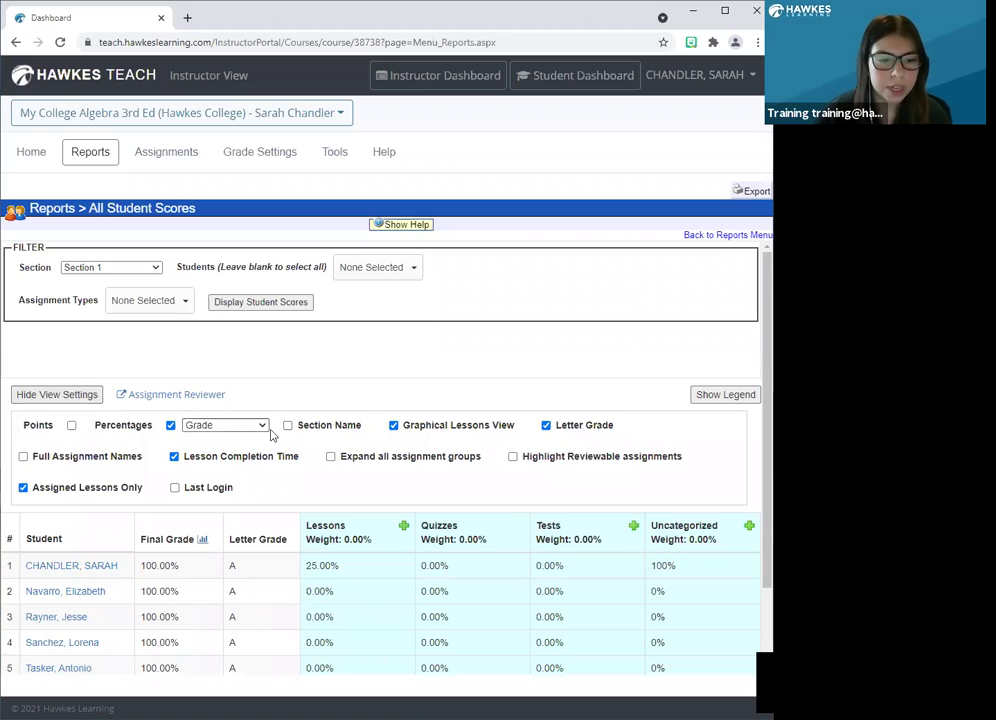
{"action": "scroll", "coordinate": [362, 436], "scroll_direction": "down", "scroll_amount": 2}
{"action": "scroll", "coordinate": [362, 436], "scroll_direction": "down", "scroll_amount": 1}
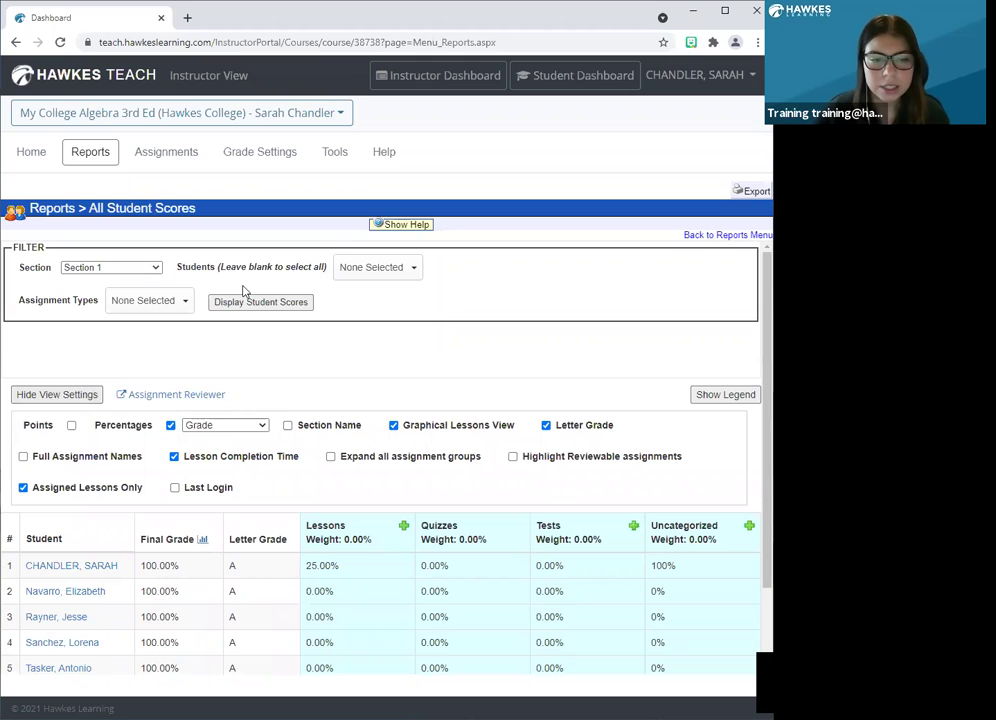
{"action": "left_click", "coordinate": [91, 156]}
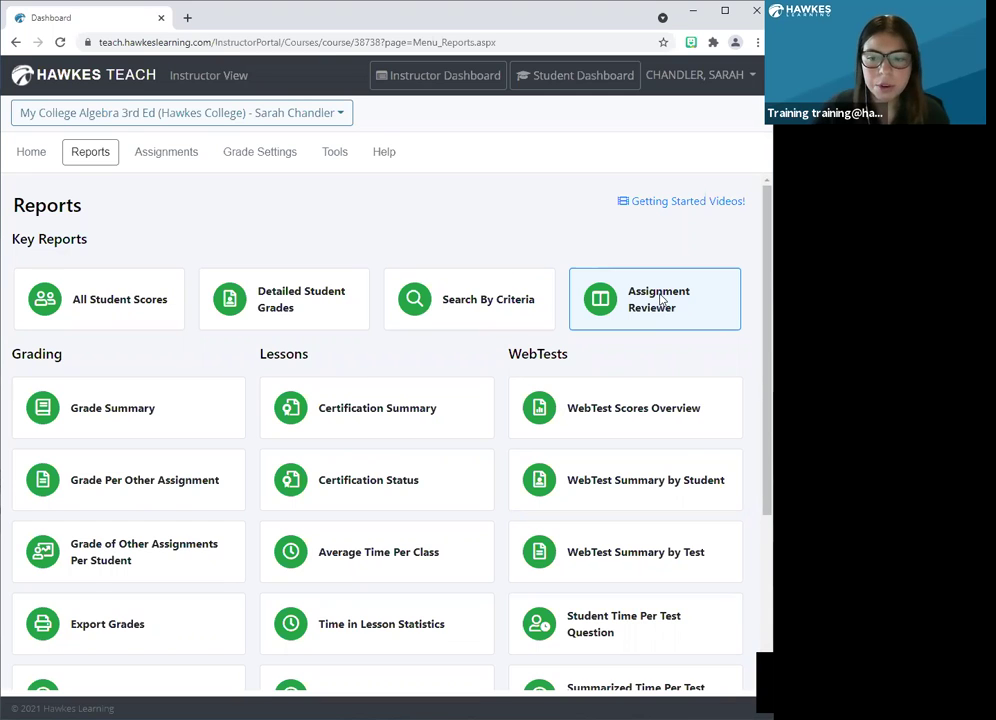
Step: Review Section 1's lesson submission status in the Assignment Reviewer and examine the student results for 1.4 Properties of Radicals
{"action": "left_click", "coordinate": [660, 298]}
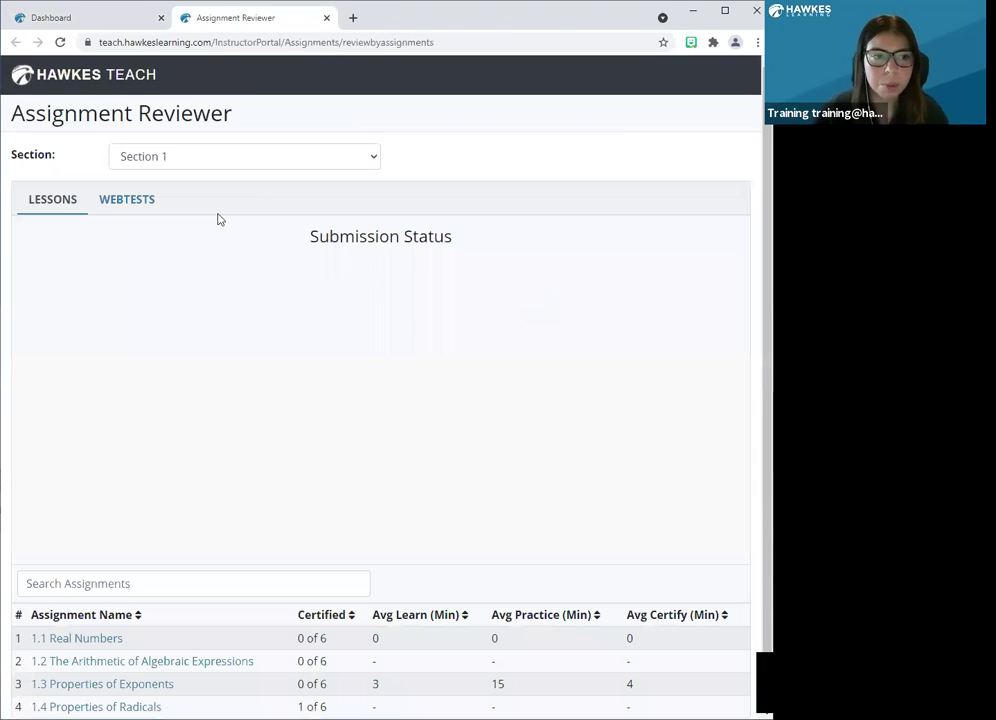
{"action": "scroll", "coordinate": [310, 265], "scroll_direction": "down", "scroll_amount": 1}
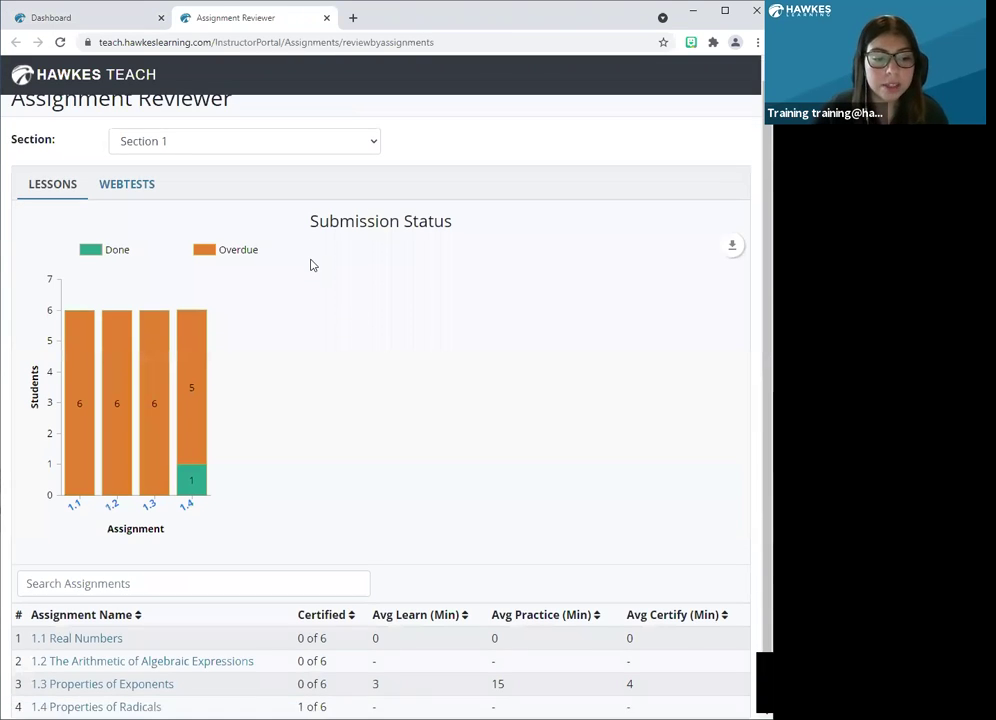
{"action": "scroll", "coordinate": [275, 225], "scroll_direction": "down", "scroll_amount": 1}
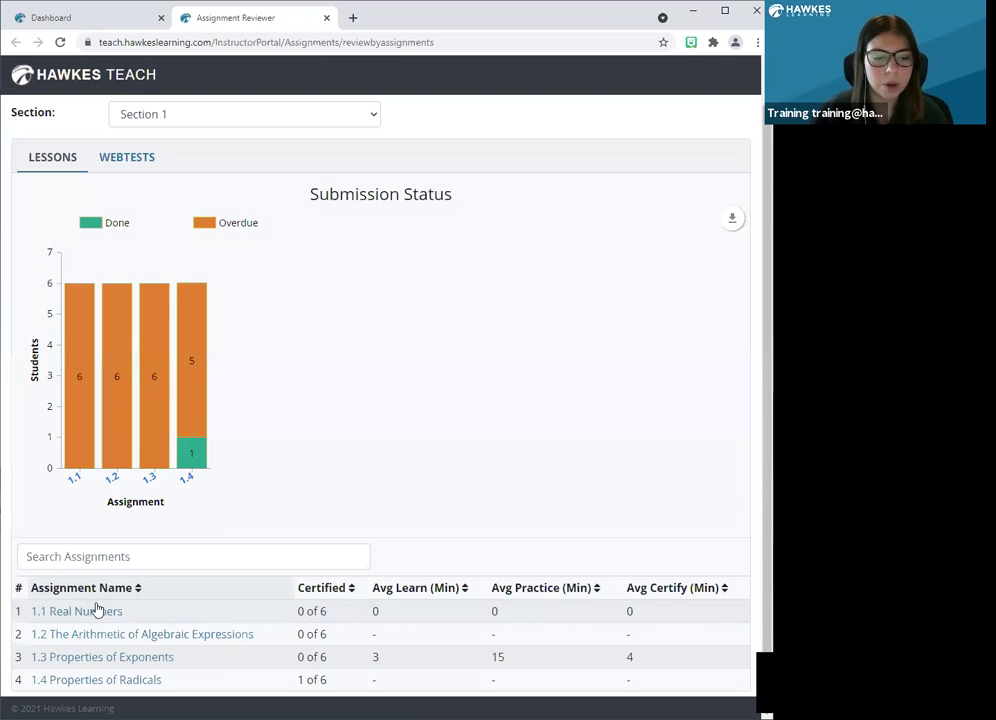
{"action": "left_click", "coordinate": [100, 681]}
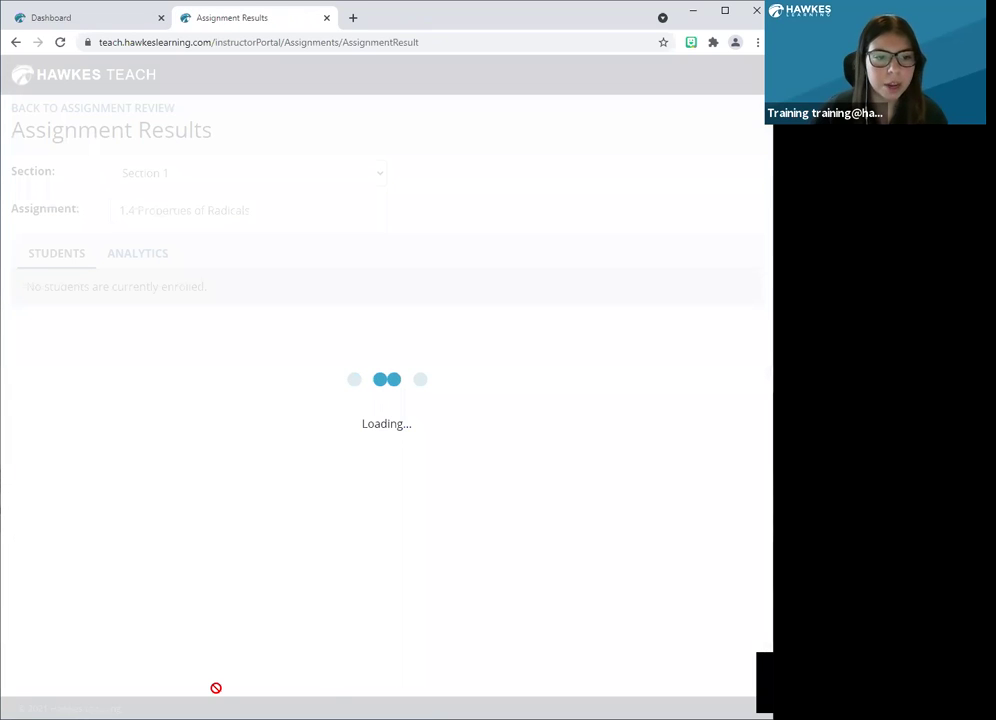
{"action": "scroll", "coordinate": [472, 419], "scroll_direction": "down", "scroll_amount": 1}
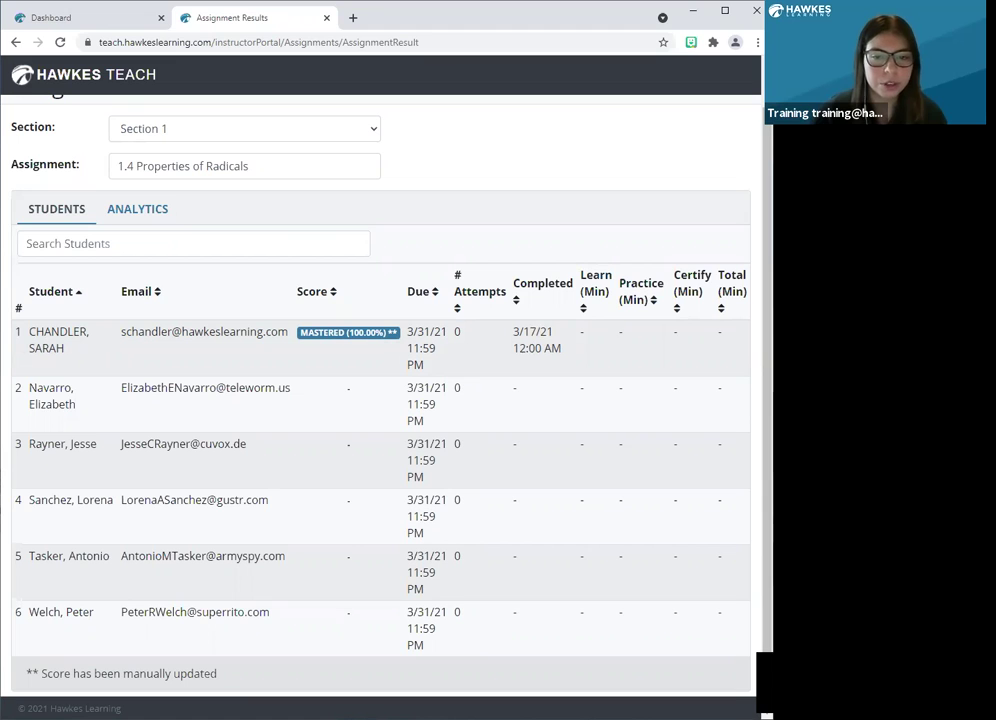
Step: Go back to the Reports overview from the assignment results and look over the full list of reports once more
{"action": "left_click", "coordinate": [102, 20]}
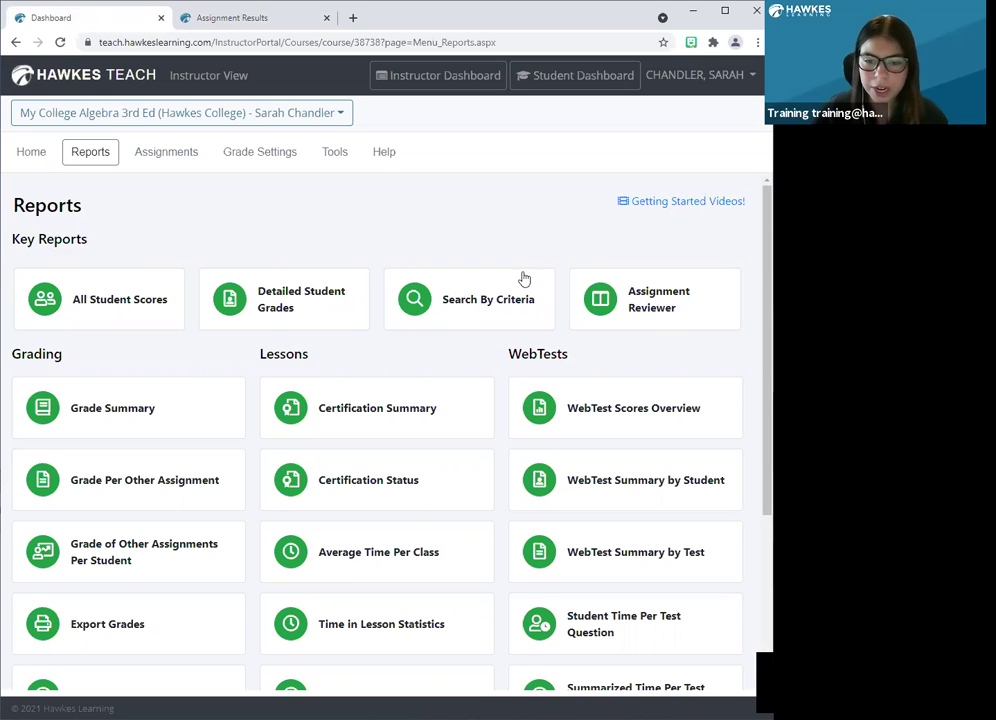
{"action": "scroll", "coordinate": [456, 367], "scroll_direction": "down", "scroll_amount": 3}
{"action": "scroll", "coordinate": [454, 370], "scroll_direction": "down", "scroll_amount": 2}
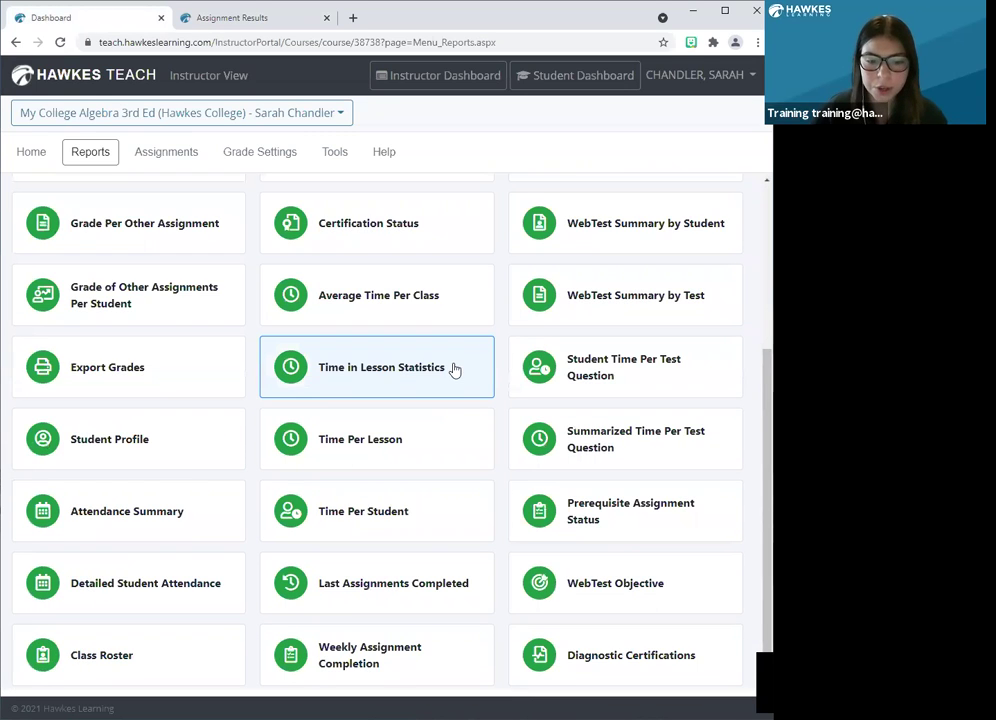
{"action": "scroll", "coordinate": [454, 370], "scroll_direction": "up", "scroll_amount": 5}
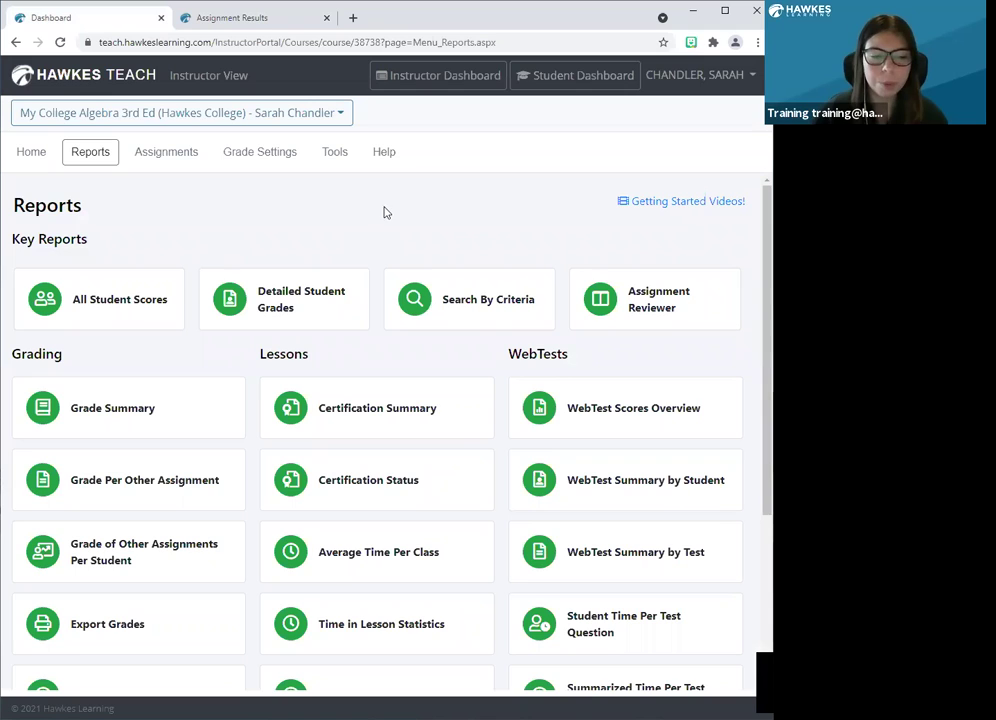